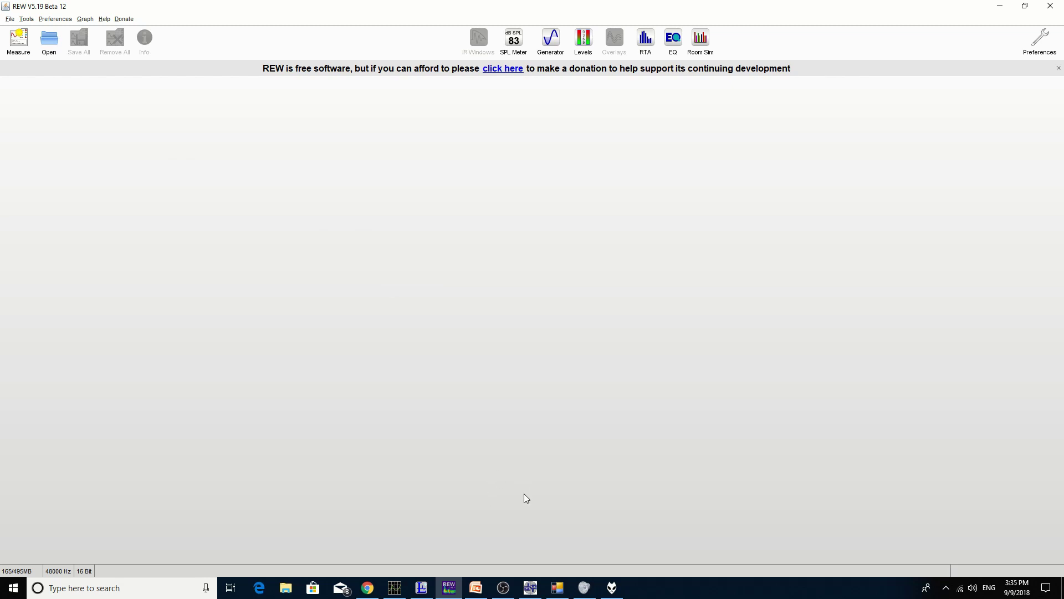
Step: Switch to miniSHARC and check the high-pass and low-pass crossover settings of output channel 1
{"action": "left_click", "coordinate": [530, 588]}
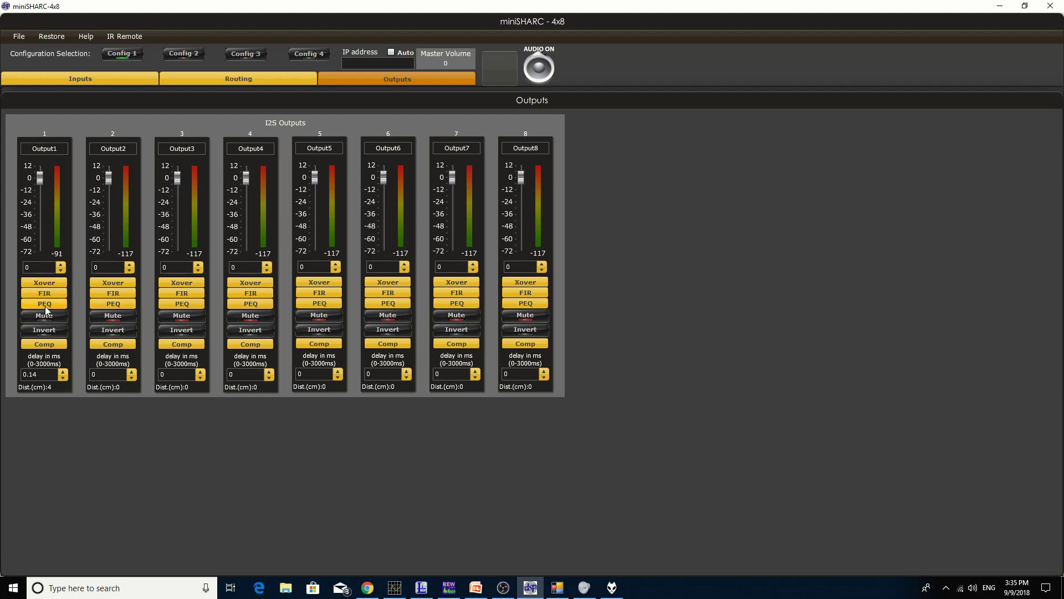
{"action": "left_click", "coordinate": [45, 281]}
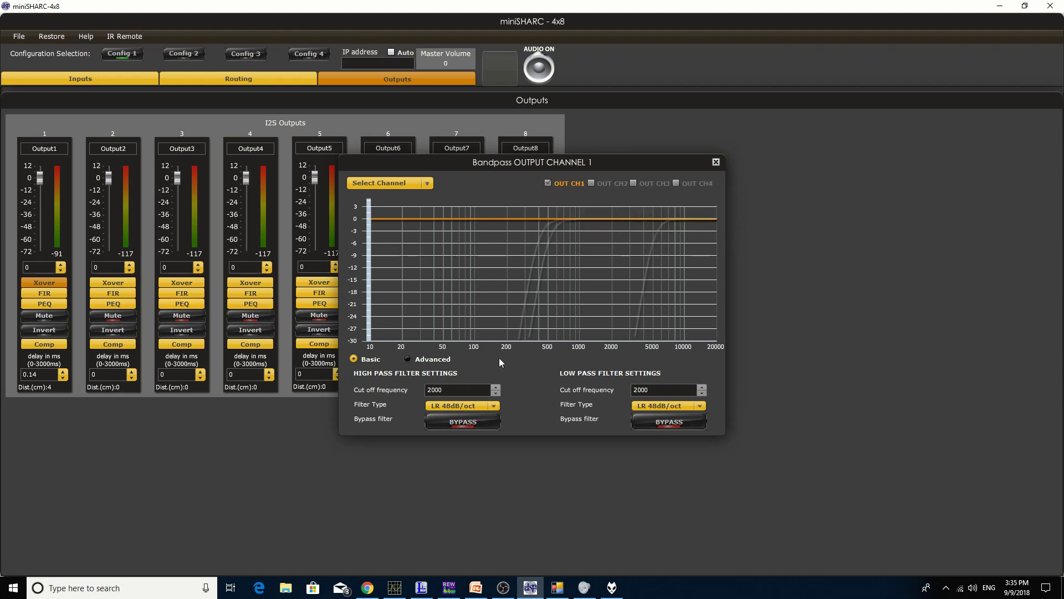
{"action": "left_click", "coordinate": [716, 162]}
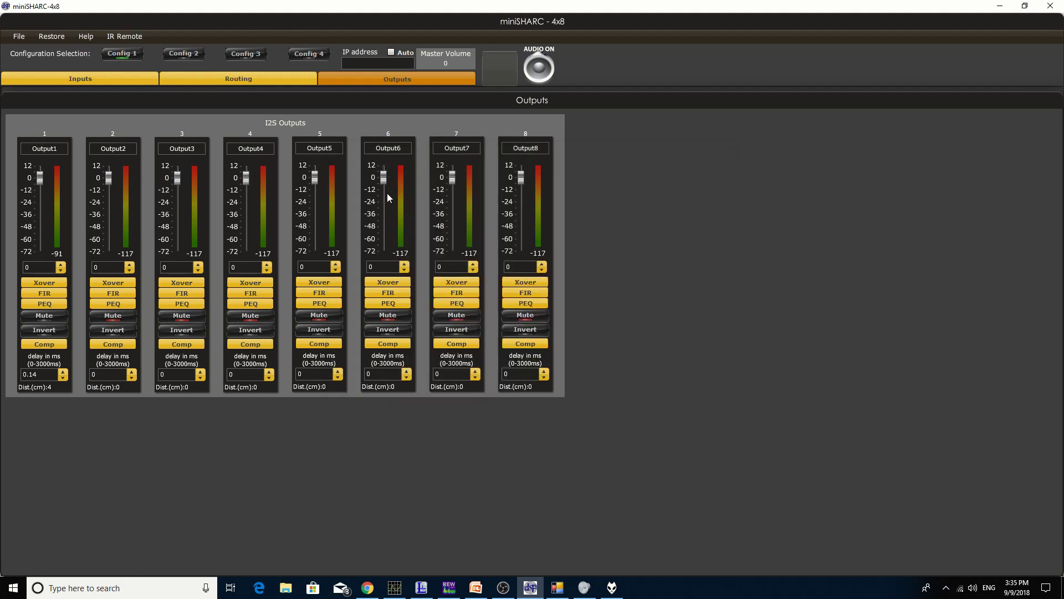
Step: Switch to REW and measure the SPL response with a 256k log sweep from 20 to 20,000 Hz at -30 dB
{"action": "key", "text": "alt+Tab"}
{"action": "left_click", "coordinate": [19, 40]}
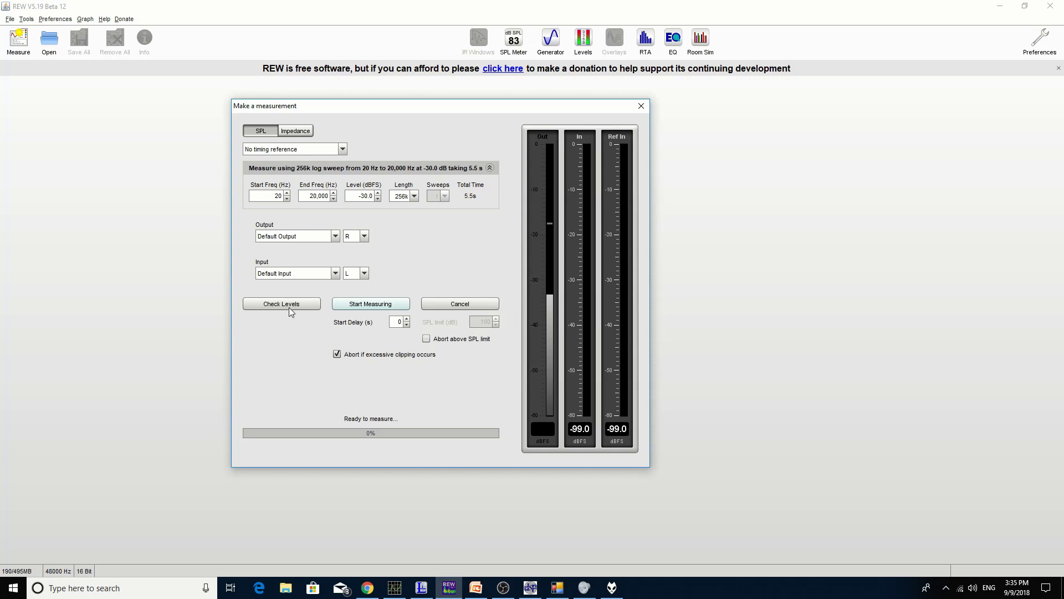
{"action": "left_click", "coordinate": [359, 305]}
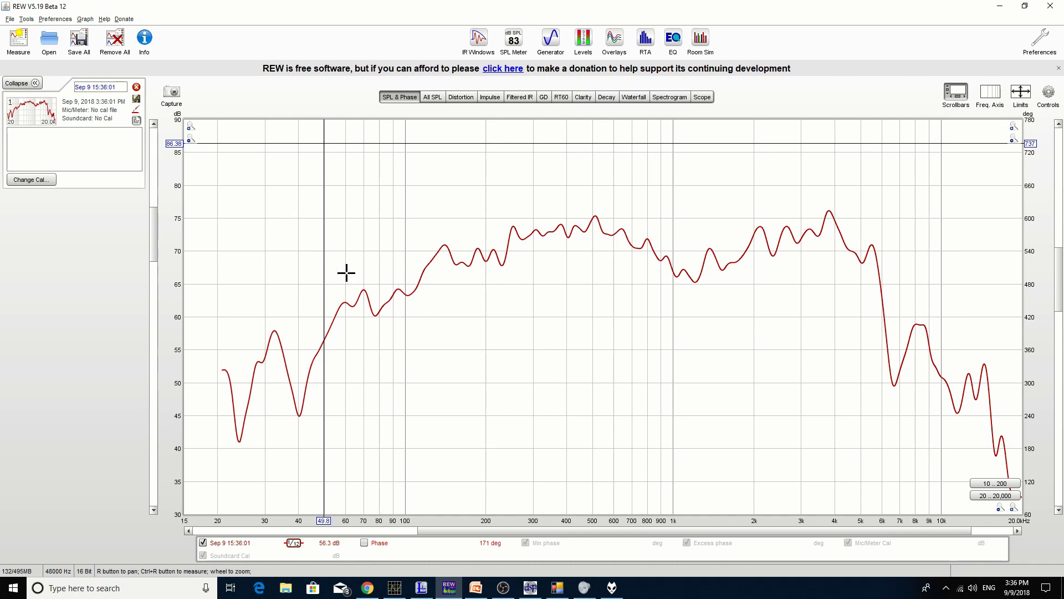
Step: In miniSHARC, take output 1's EQ band 1 (400 Hz, -8 dB) and band 2 (3000 Hz, -7 dB) out of bypass
{"action": "left_click", "coordinate": [530, 591]}
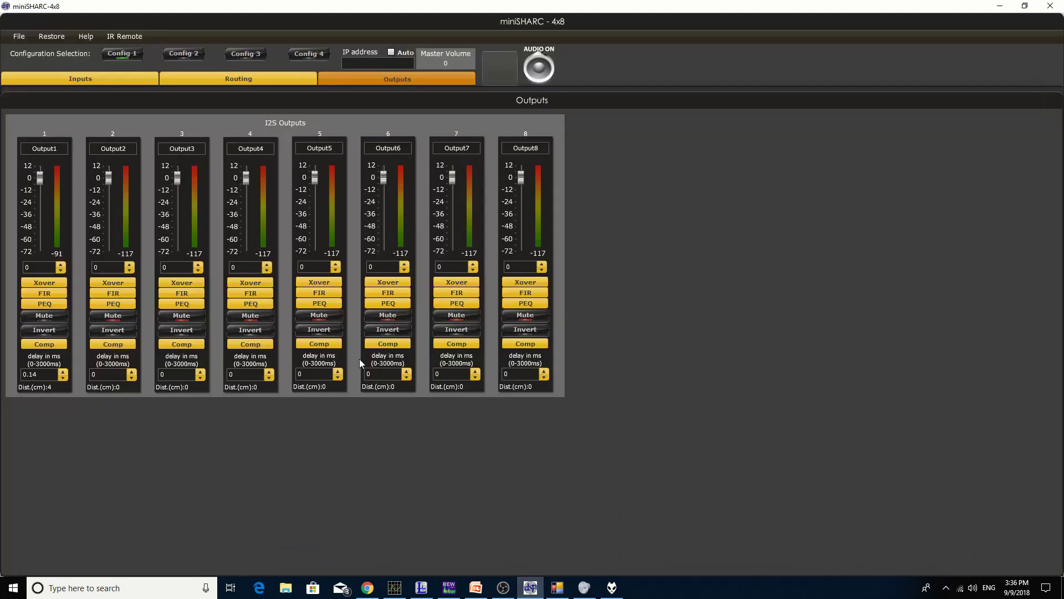
{"action": "left_click", "coordinate": [45, 303]}
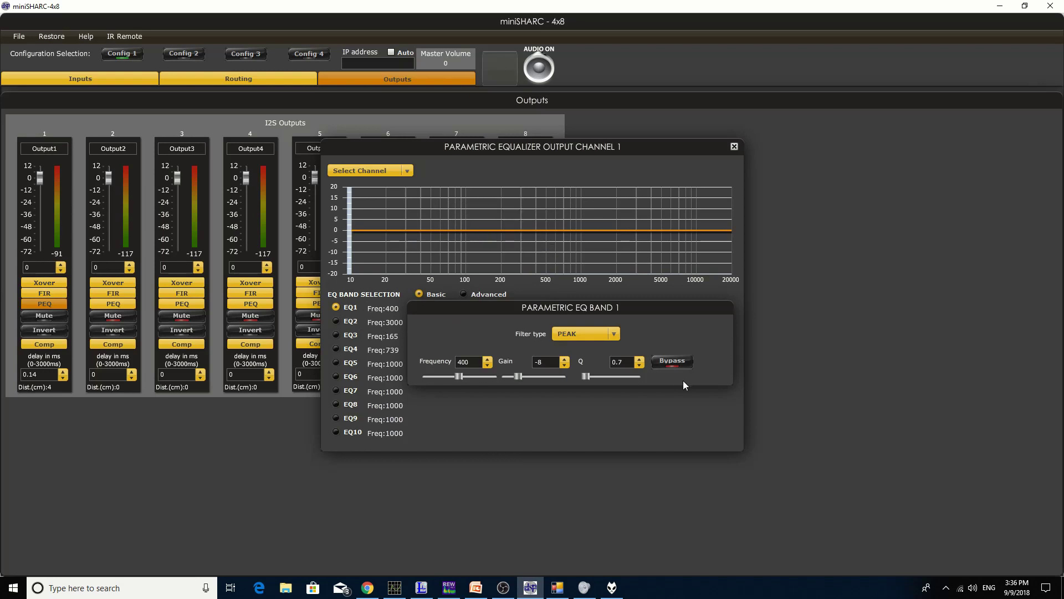
{"action": "left_click", "coordinate": [671, 361]}
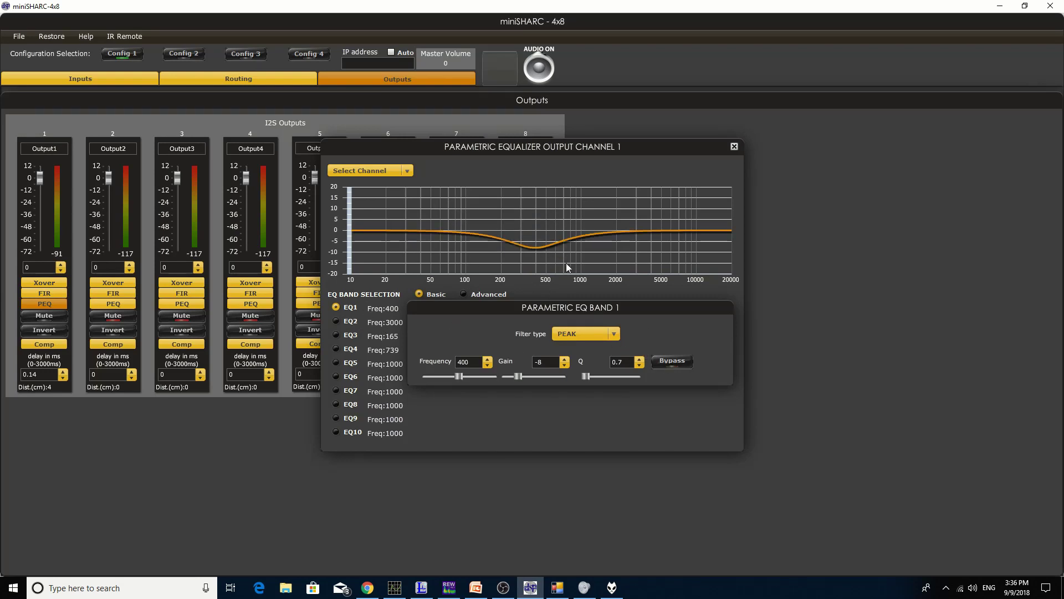
{"action": "left_click", "coordinate": [336, 322]}
{"action": "left_click", "coordinate": [672, 361]}
{"action": "mouse_move", "coordinate": [521, 244]}
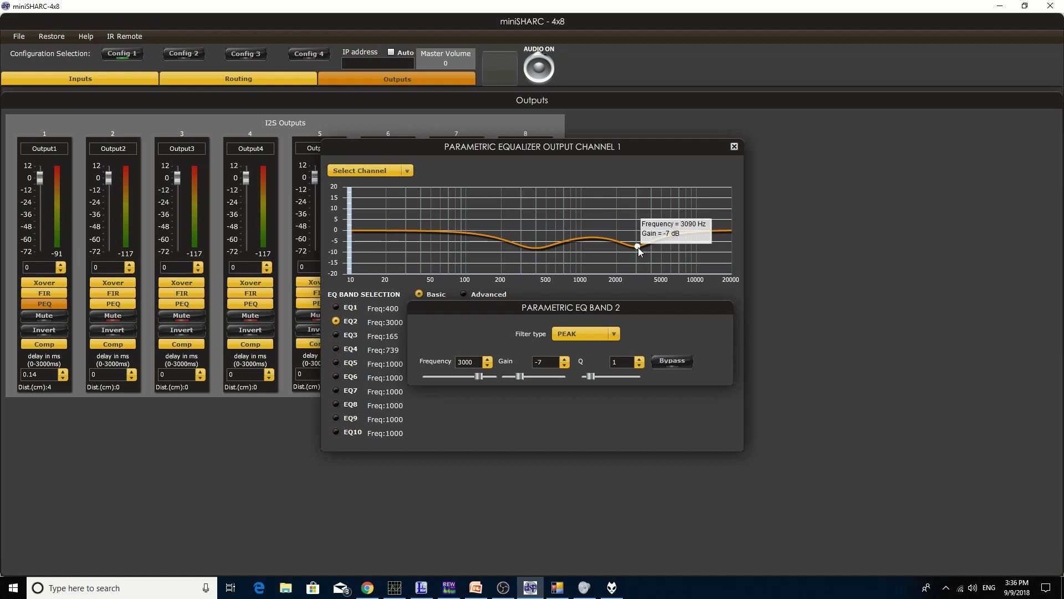
Step: Return to REW and run a second SPL sweep of output 1 with both EQ bands active
{"action": "key", "text": "alt+Tab"}
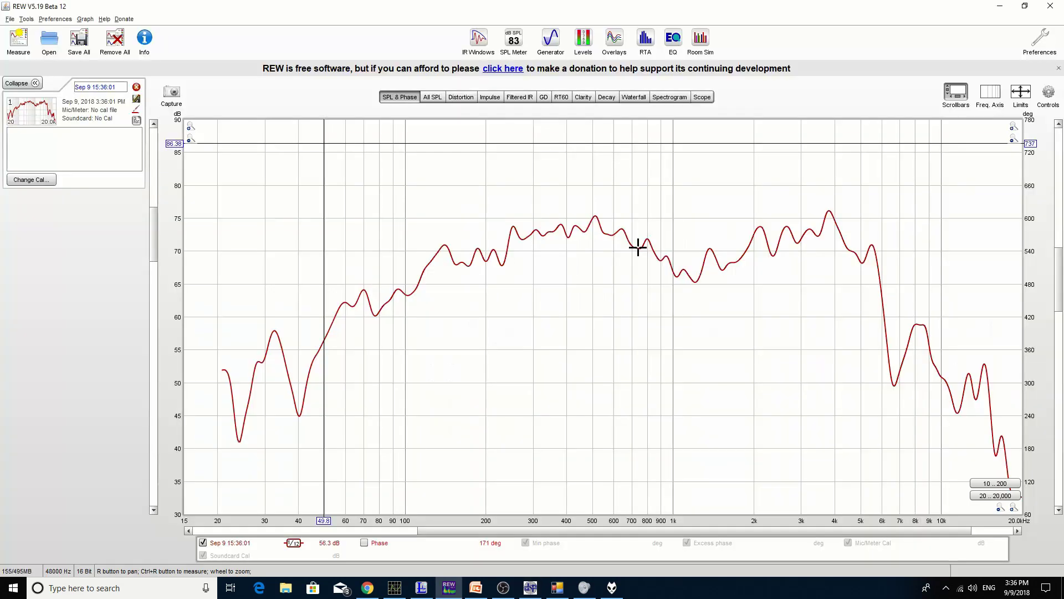
{"action": "left_click", "coordinate": [19, 39]}
{"action": "left_click", "coordinate": [335, 305]}
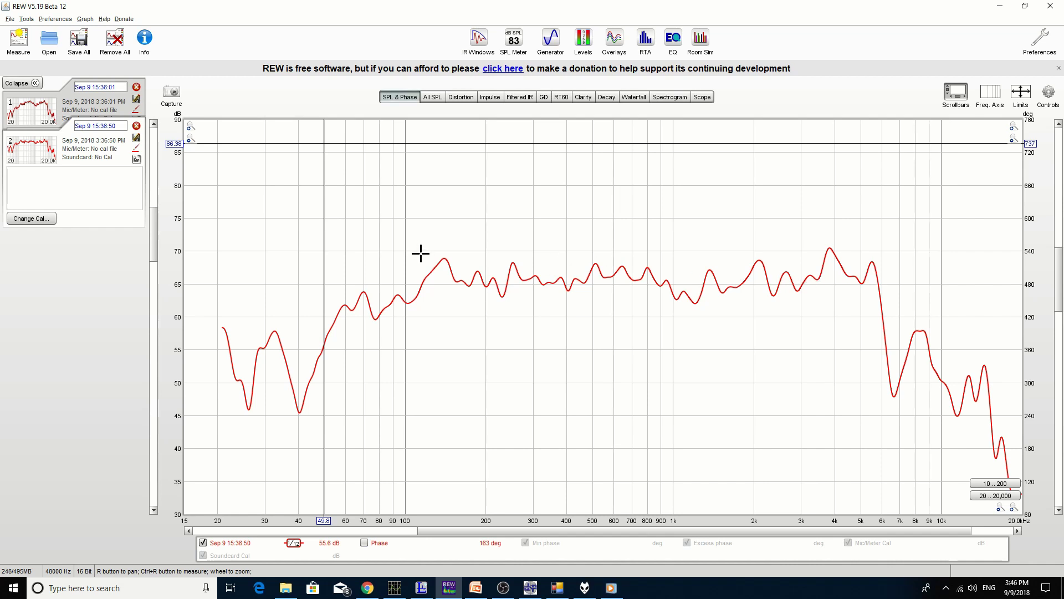
Step: Mute output 1 and unmute output 2 in miniSHARC, and measure output 2 in REW with a 200 to 20,000 Hz sweep
{"action": "key", "text": "alt+Tab"}
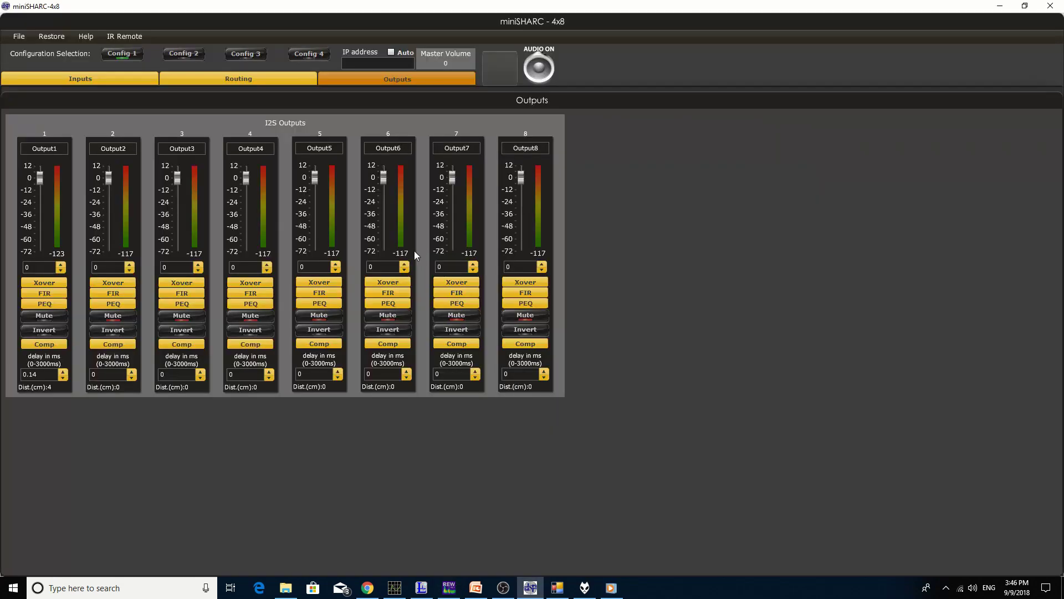
{"action": "left_click", "coordinate": [51, 317]}
{"action": "key", "text": "alt+Tab"}
{"action": "left_click", "coordinate": [17, 42]}
{"action": "left_click", "coordinate": [358, 304]}
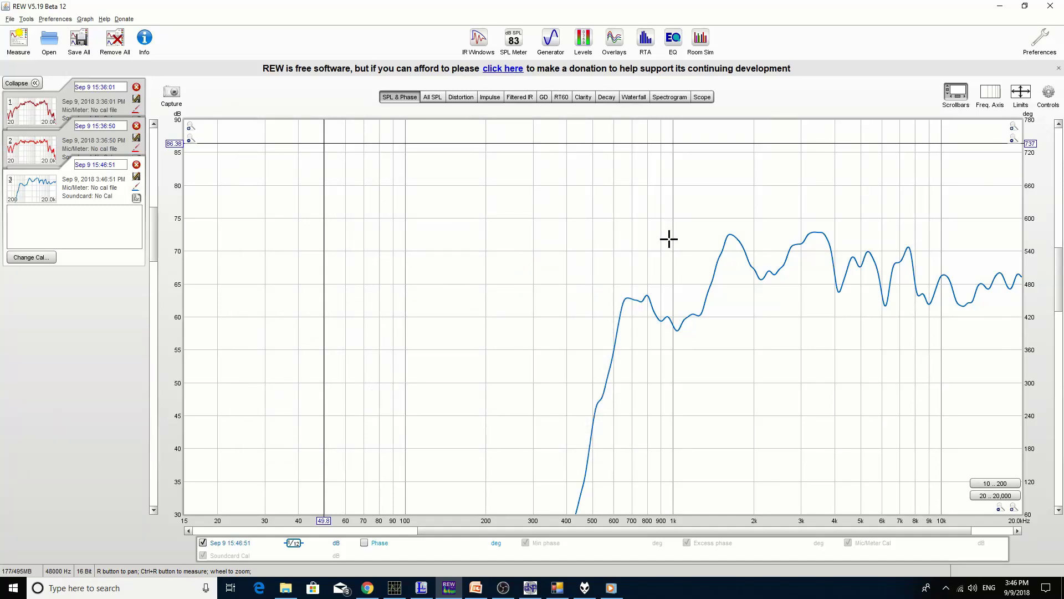
Step: In miniSHARC, take output 2's EQ band 1 peak filter (2500 Hz, -10 dB, Q 0.8) out of bypass
{"action": "left_click", "coordinate": [530, 587]}
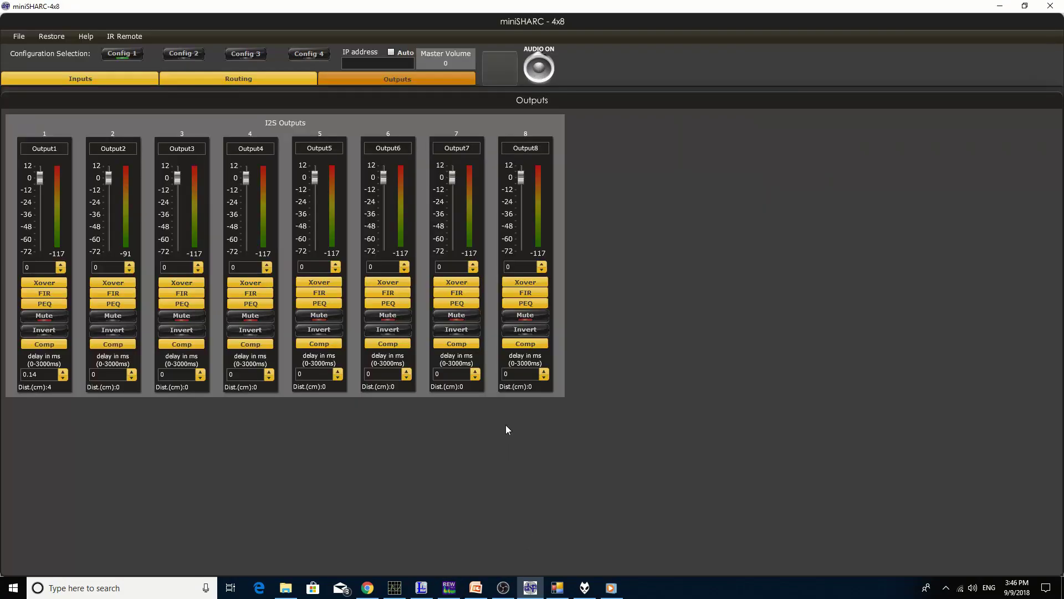
{"action": "left_click", "coordinate": [114, 306]}
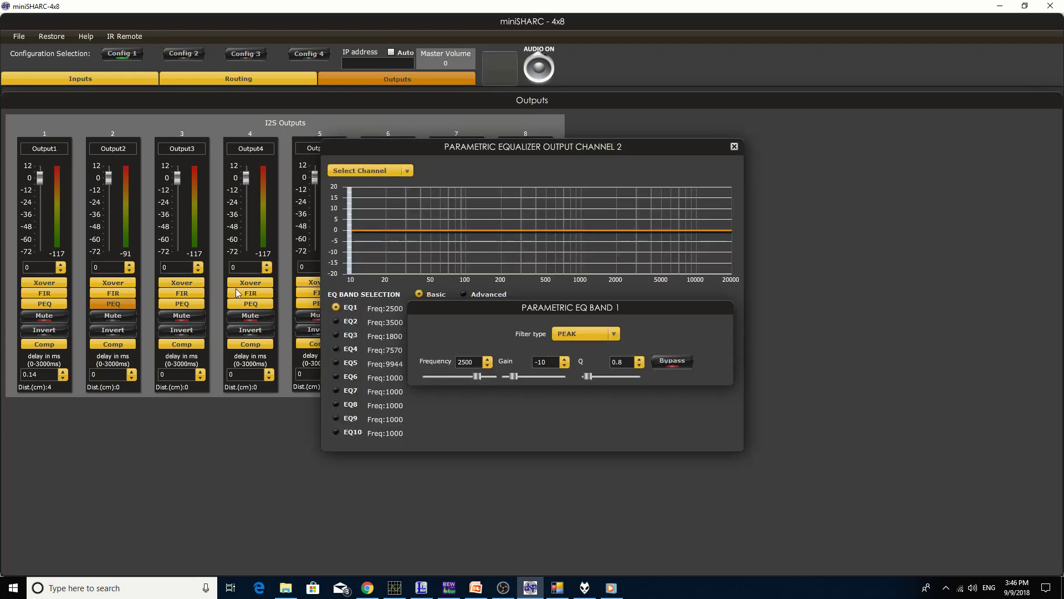
{"action": "left_click", "coordinate": [671, 363]}
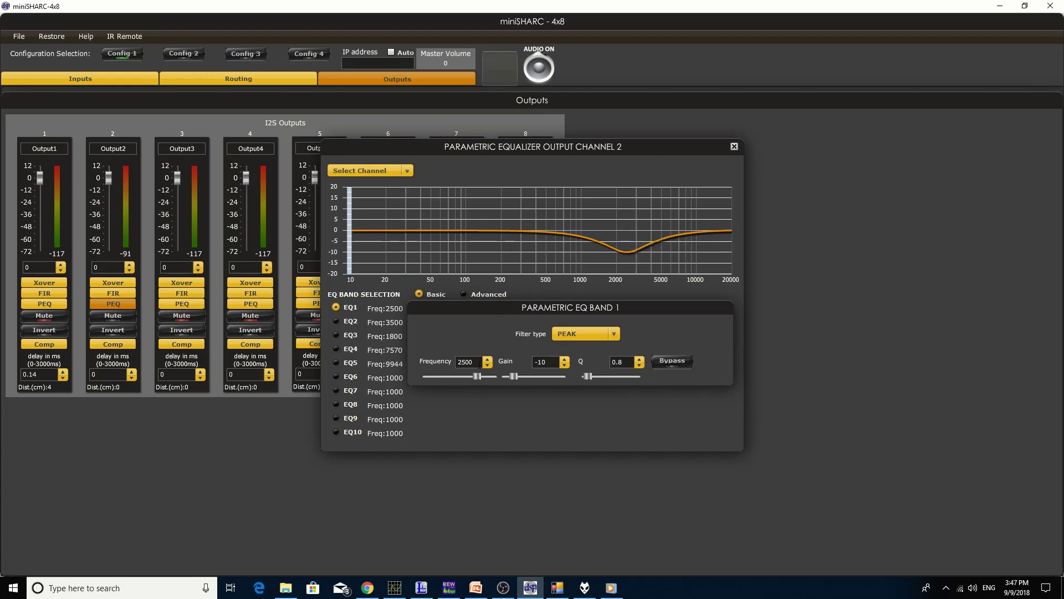
Step: Return to REW and measure output 2 again from 200 to 20,000 Hz with the EQ band active
{"action": "key", "text": "alt+Tab"}
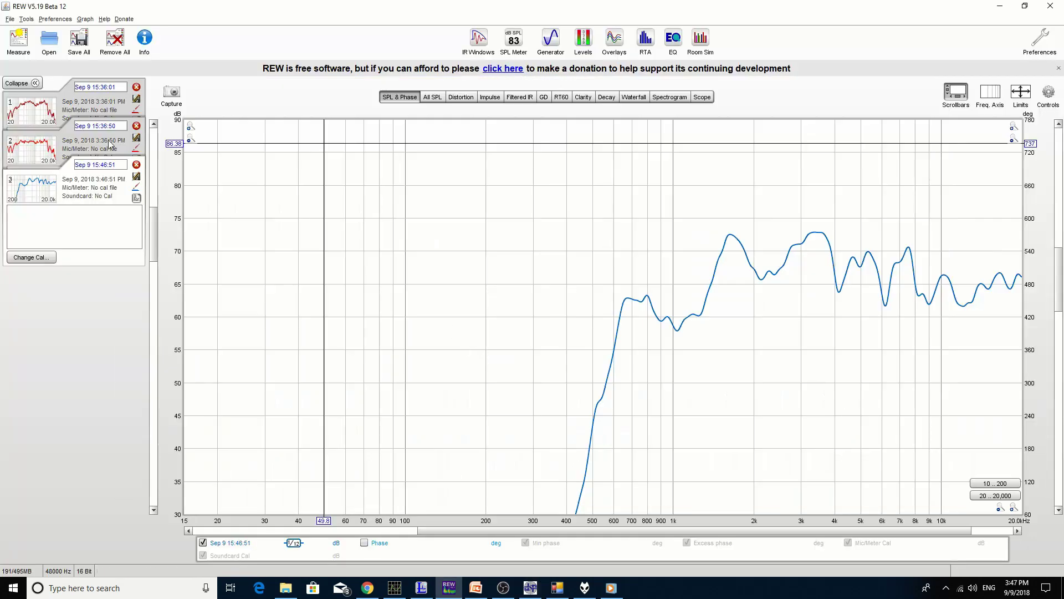
{"action": "left_click", "coordinate": [19, 43]}
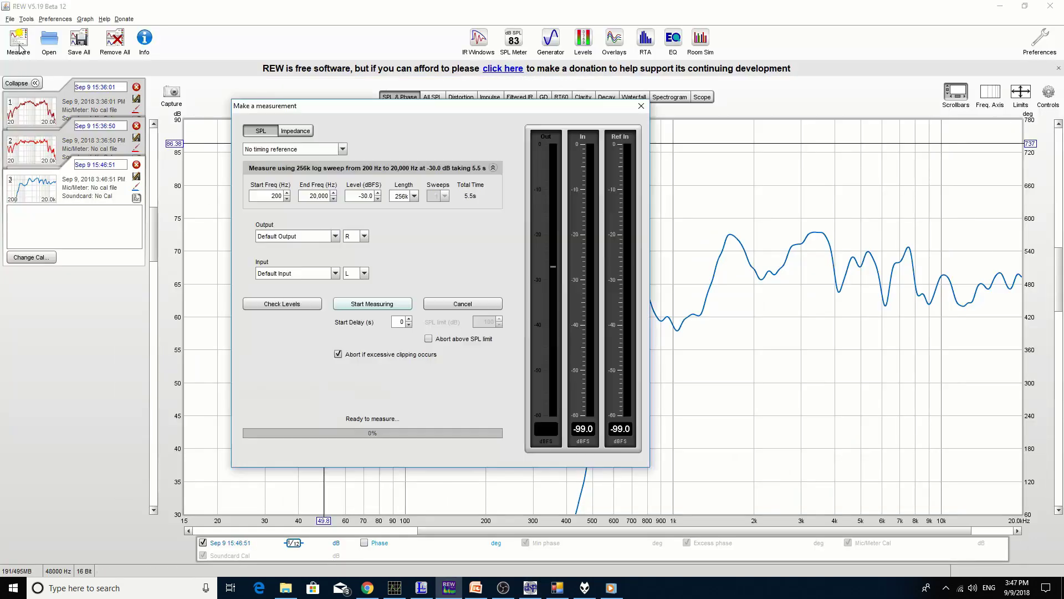
{"action": "left_click", "coordinate": [360, 304]}
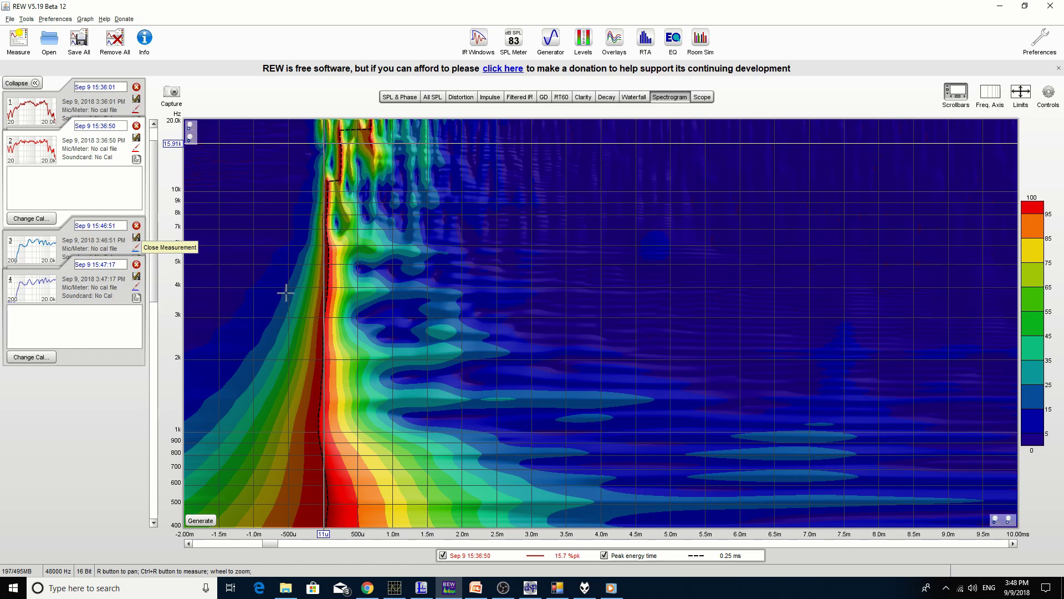
Step: Generate the spectrogram of the fourth measurement and trace its decay ridge near 1.6 kHz
{"action": "left_click", "coordinate": [87, 281]}
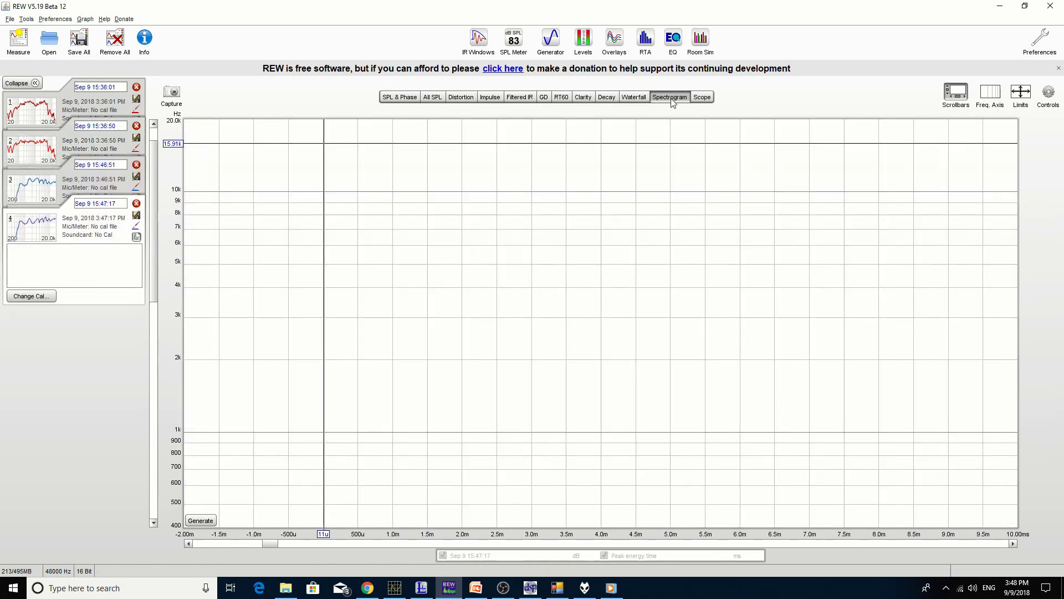
{"action": "left_click", "coordinate": [200, 520]}
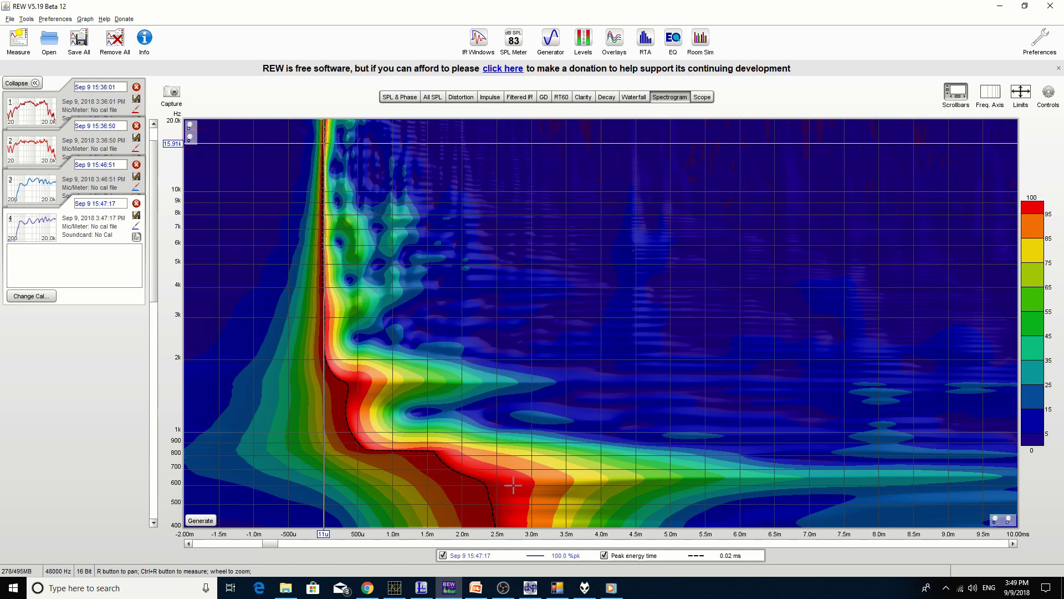
{"action": "left_click", "coordinate": [363, 380]}
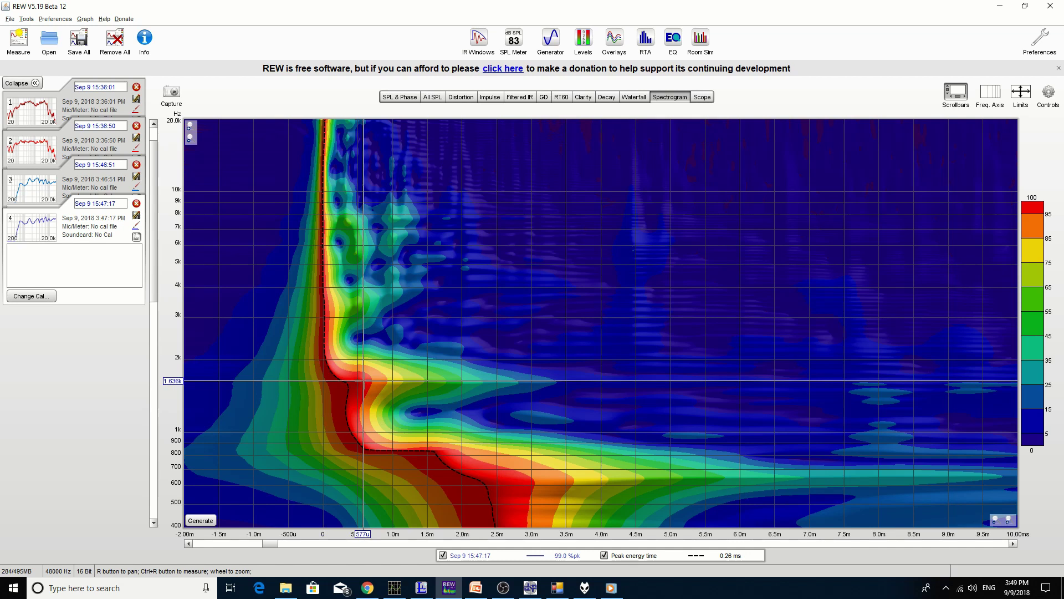
{"action": "left_click_drag", "start_coordinate": [363, 380], "coordinate": [485, 379]}
{"action": "left_click_drag", "start_coordinate": [359, 375], "coordinate": [479, 380]}
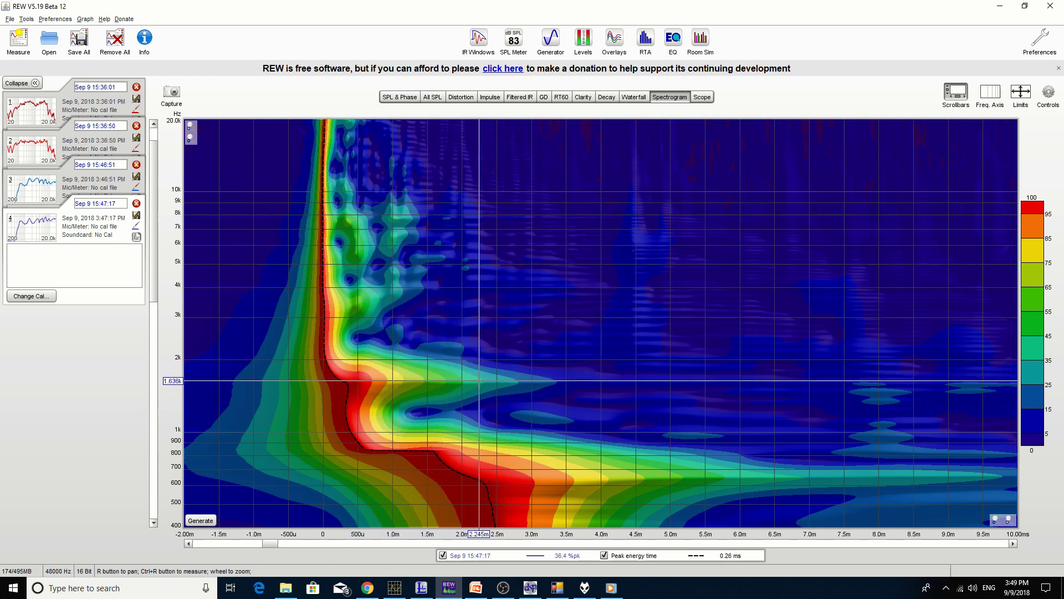
Step: Trace the long decay ridge around 640 Hz in the spectrogram along the time axis
{"action": "left_click_drag", "start_coordinate": [507, 486], "coordinate": [534, 479]}
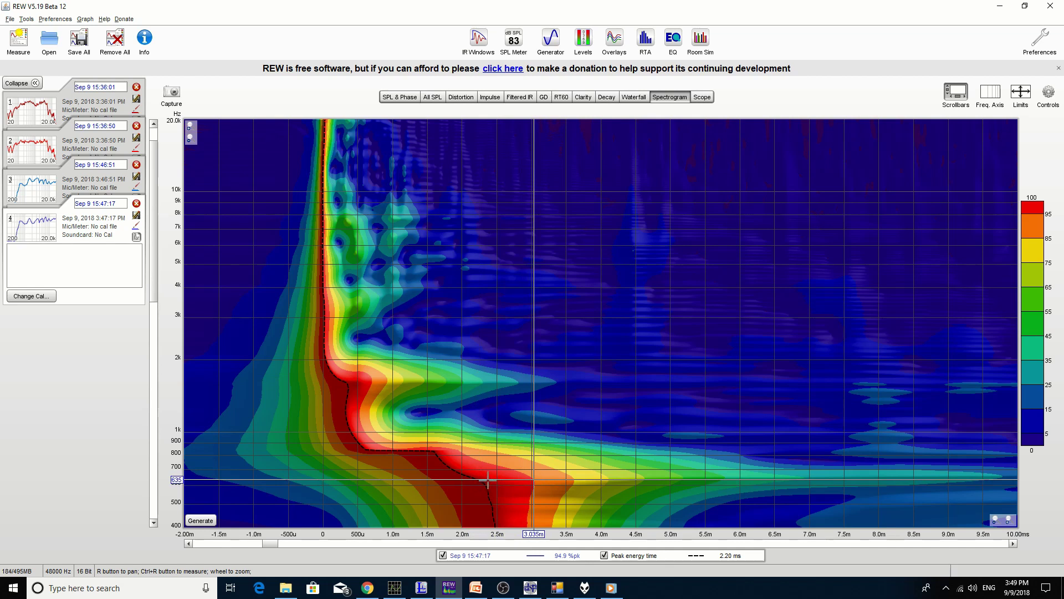
{"action": "left_click_drag", "start_coordinate": [534, 480], "coordinate": [590, 475]}
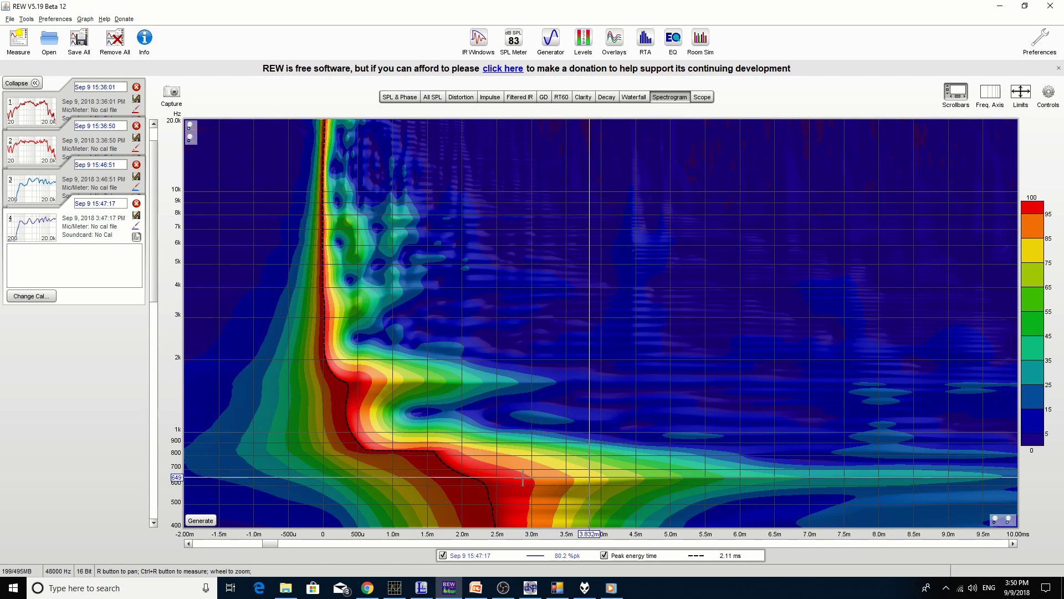
{"action": "left_click_drag", "start_coordinate": [496, 481], "coordinate": [693, 481]}
{"action": "left_click_drag", "start_coordinate": [487, 490], "coordinate": [917, 477]}
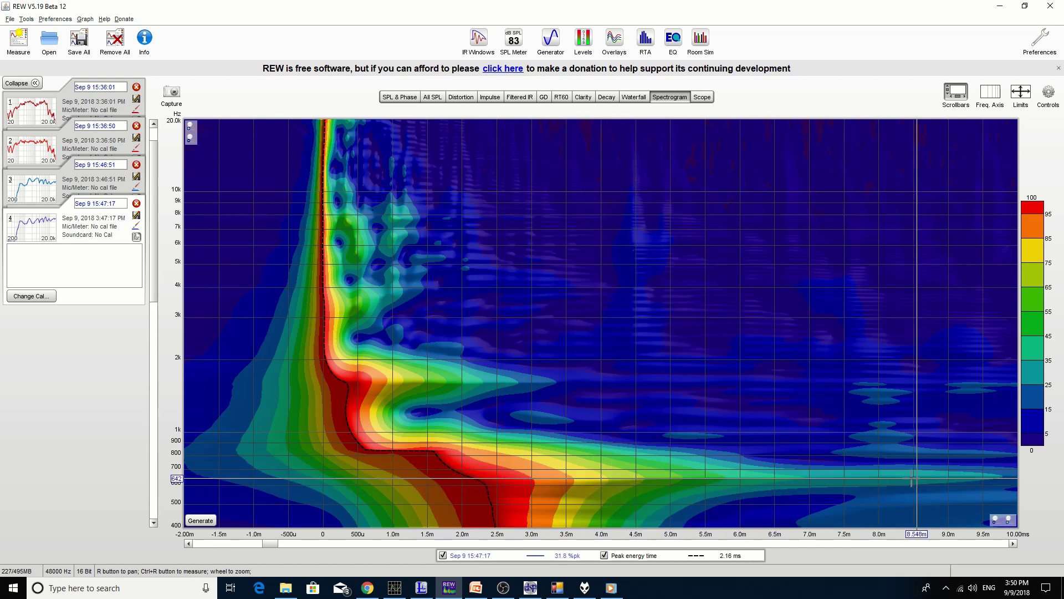
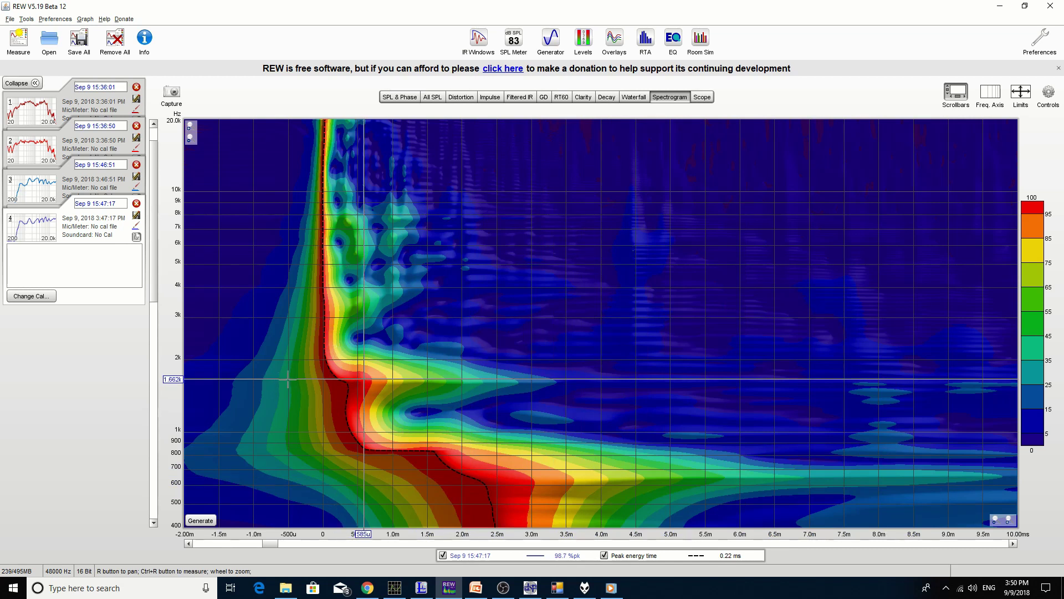
Step: Examine the timing and decay of the spectrogram region between about 1 and 1.9 kHz, including the 1.6 kHz ridge
{"action": "left_click_drag", "start_coordinate": [392, 522], "coordinate": [351, 422]}
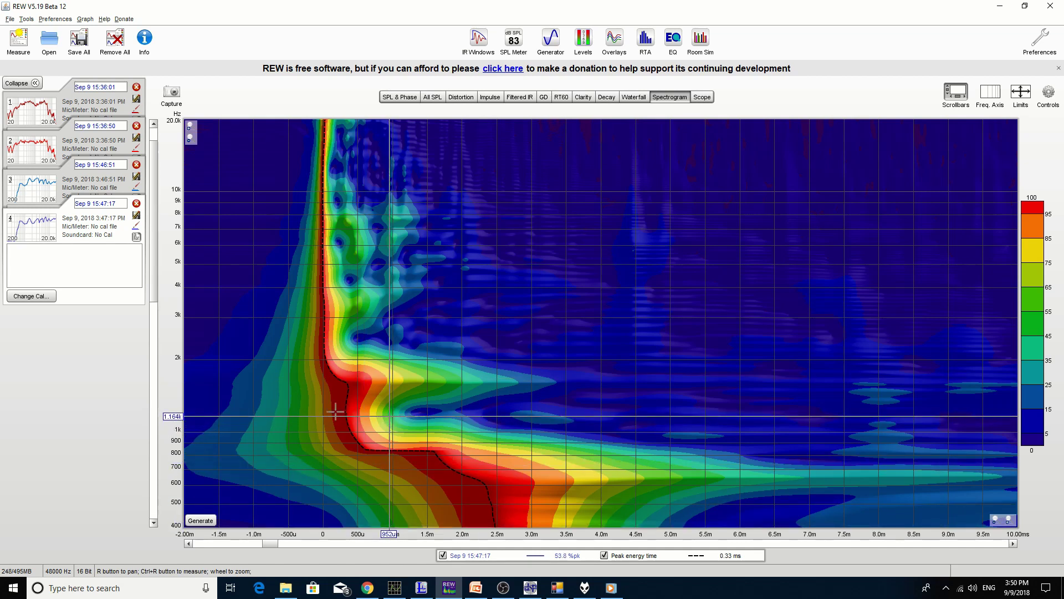
{"action": "left_click_drag", "start_coordinate": [180, 430], "coordinate": [367, 413]}
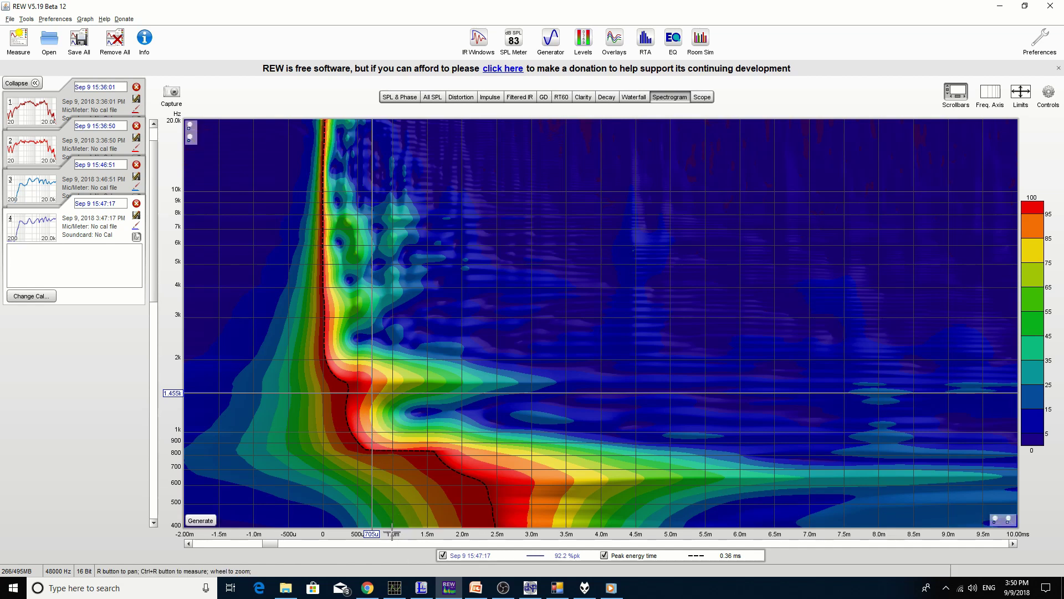
{"action": "left_click_drag", "start_coordinate": [392, 534], "coordinate": [402, 365]}
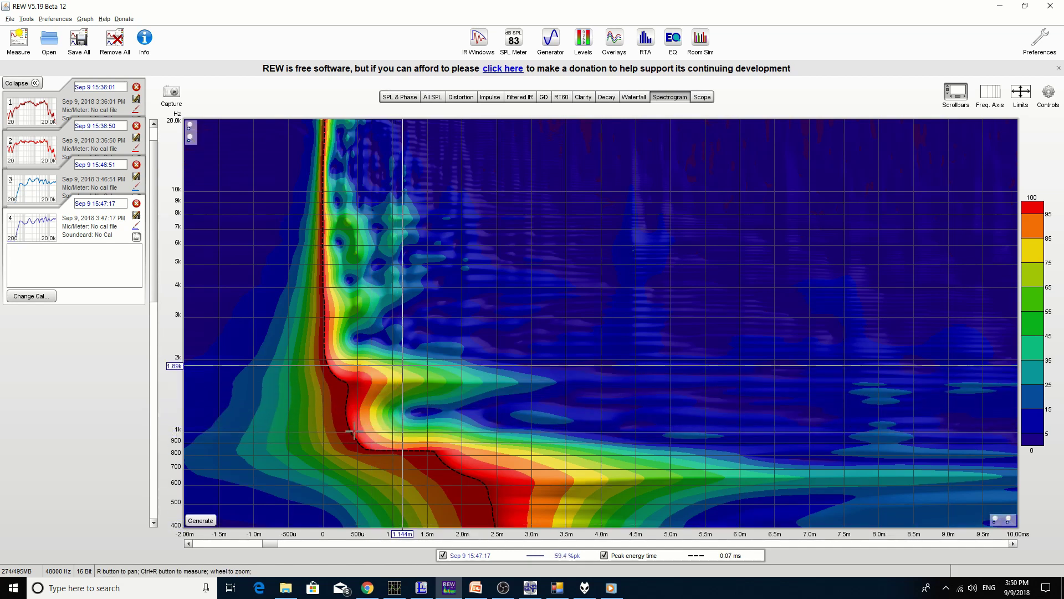
{"action": "left_click_drag", "start_coordinate": [354, 431], "coordinate": [393, 430]}
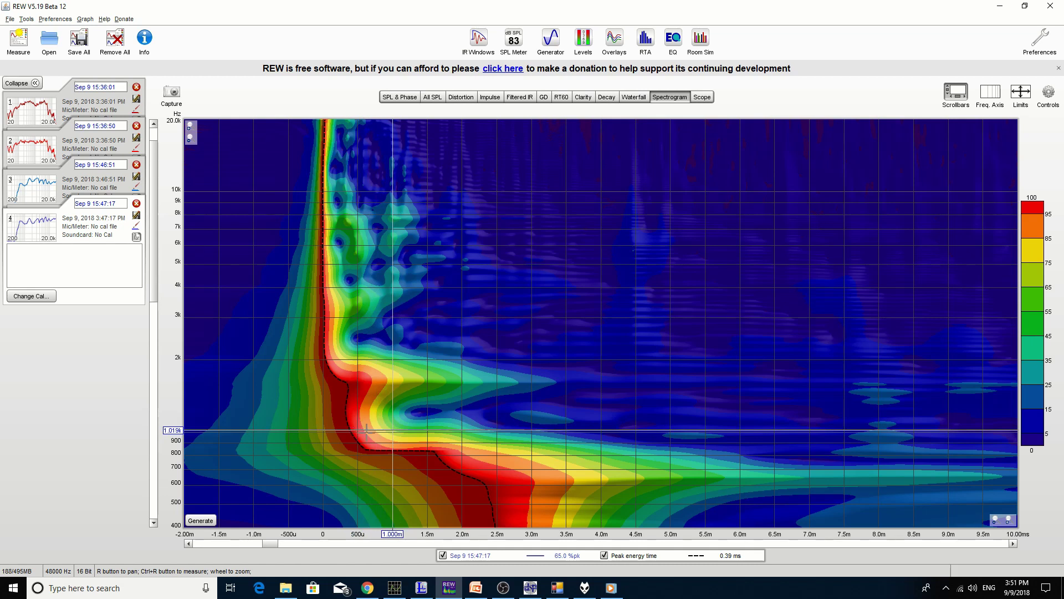
{"action": "left_click_drag", "start_coordinate": [358, 431], "coordinate": [359, 525]}
{"action": "left_click_drag", "start_coordinate": [357, 381], "coordinate": [504, 378]}
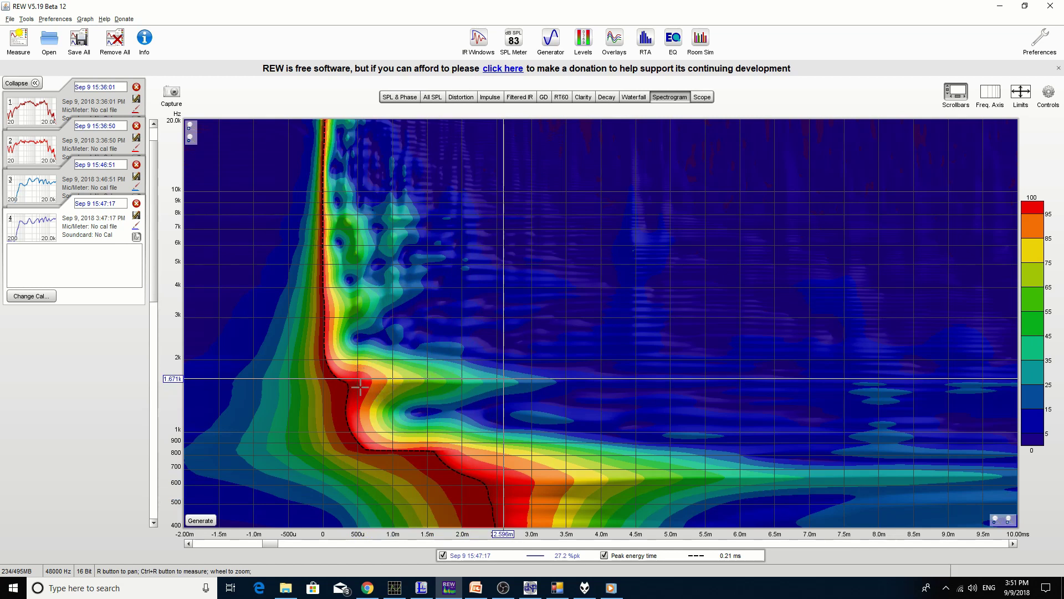
{"action": "left_click_drag", "start_coordinate": [367, 385], "coordinate": [343, 383]}
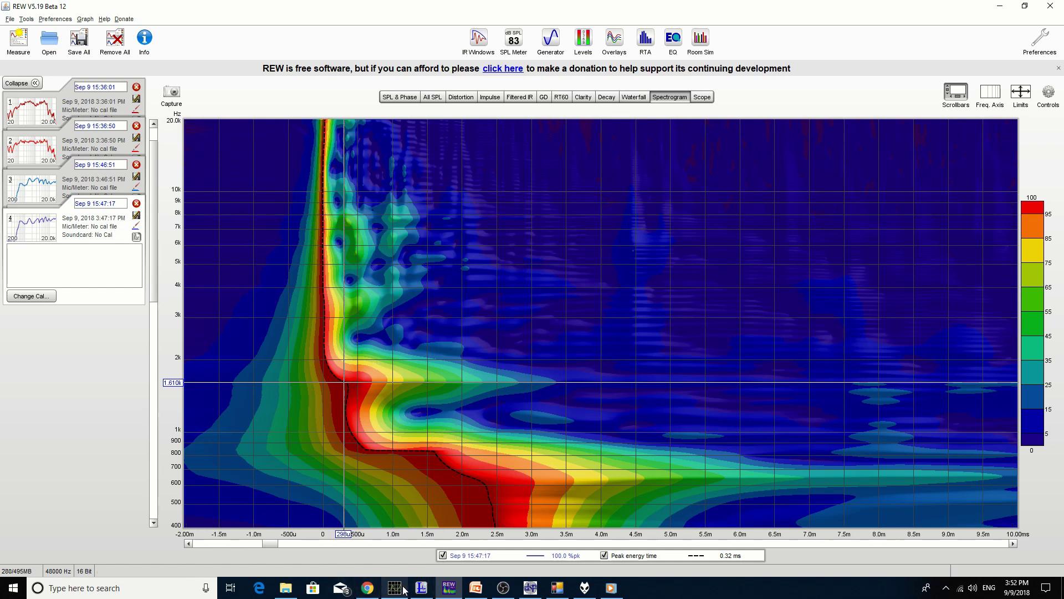
Step: Switch to XSim and inspect the bump in the crossover circuit's impedance curve near 1.8 kHz
{"action": "left_click", "coordinate": [422, 590]}
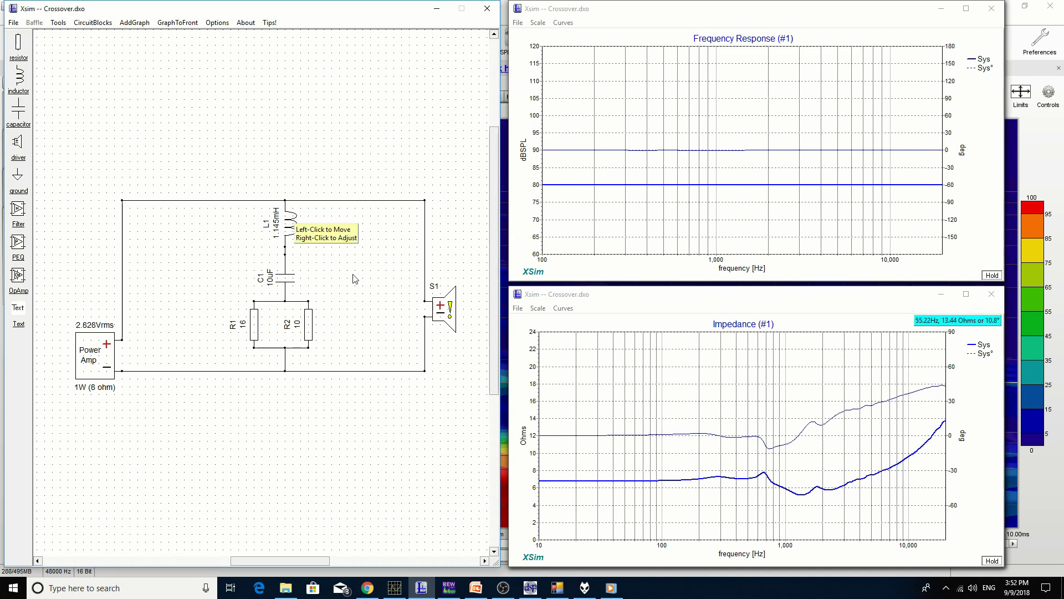
{"action": "mouse_move", "coordinate": [826, 477]}
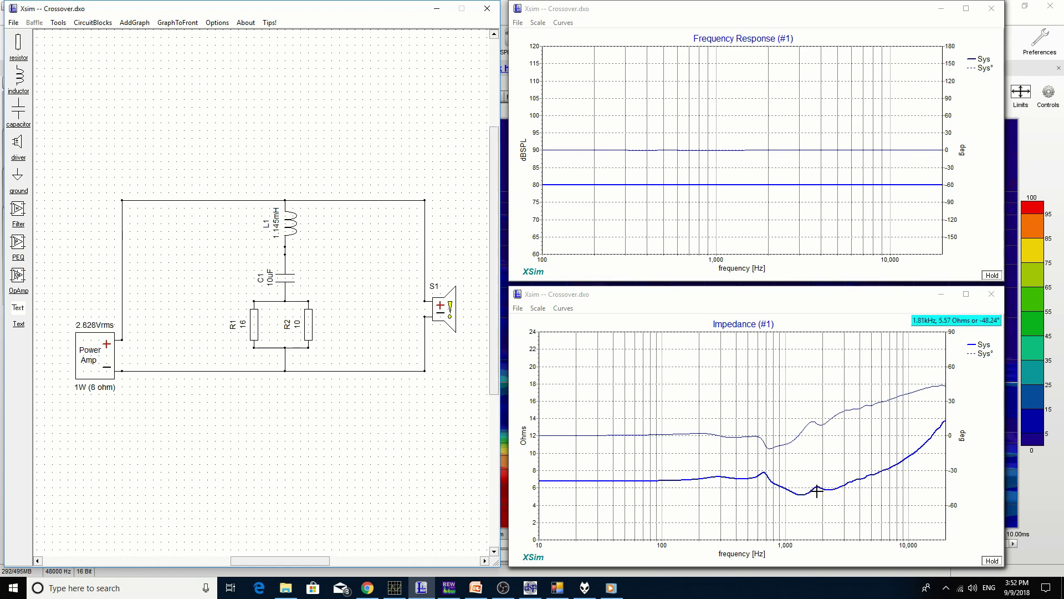
Step: Short inductor L1 in the crossover circuit, inspect the impedance curve, and switch to REW to compare it with the spectrogram
{"action": "right_click", "coordinate": [299, 226]}
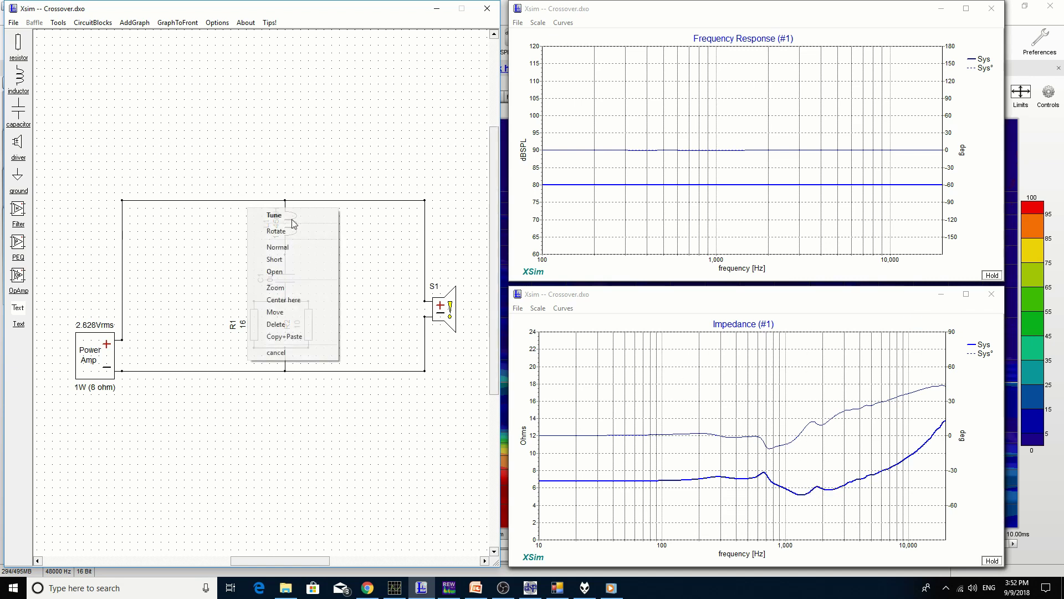
{"action": "left_click", "coordinate": [290, 260]}
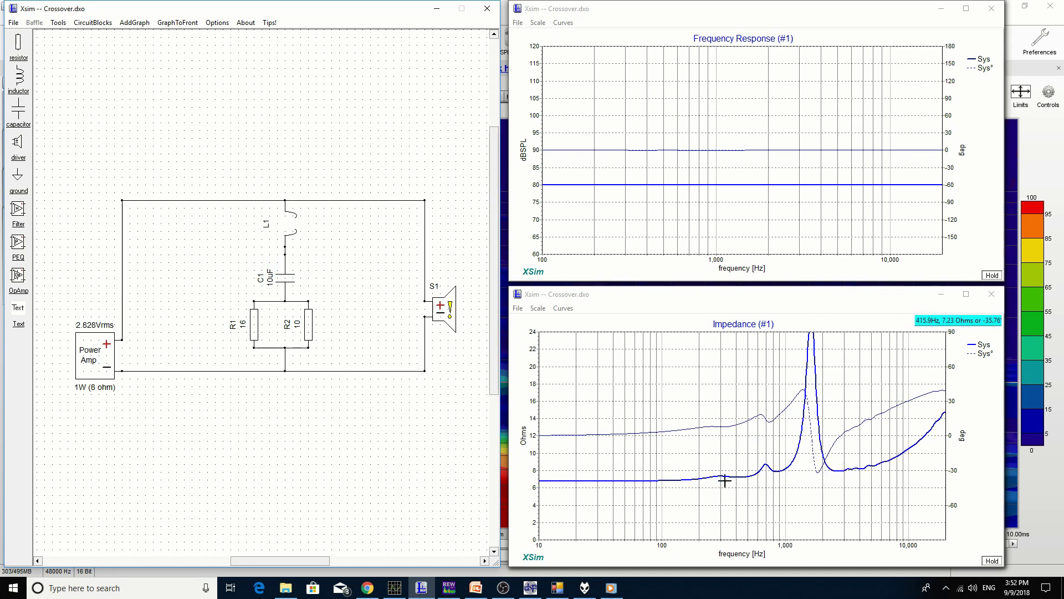
{"action": "left_click", "coordinate": [453, 594]}
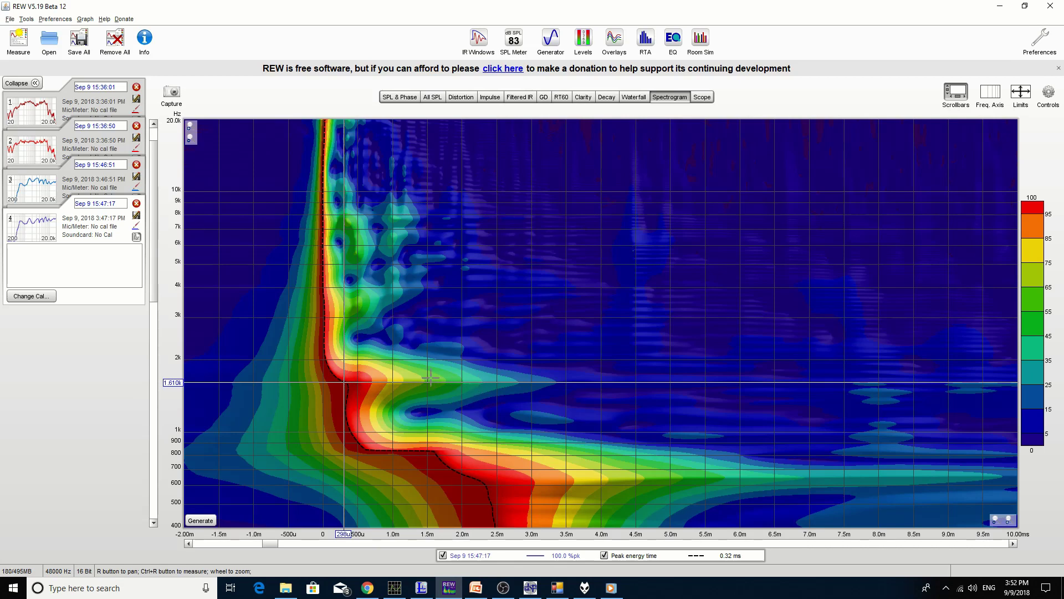
Step: Switch back to XSim and restore inductor L1 to its normal state
{"action": "key", "text": "alt+Tab"}
{"action": "right_click", "coordinate": [293, 217]}
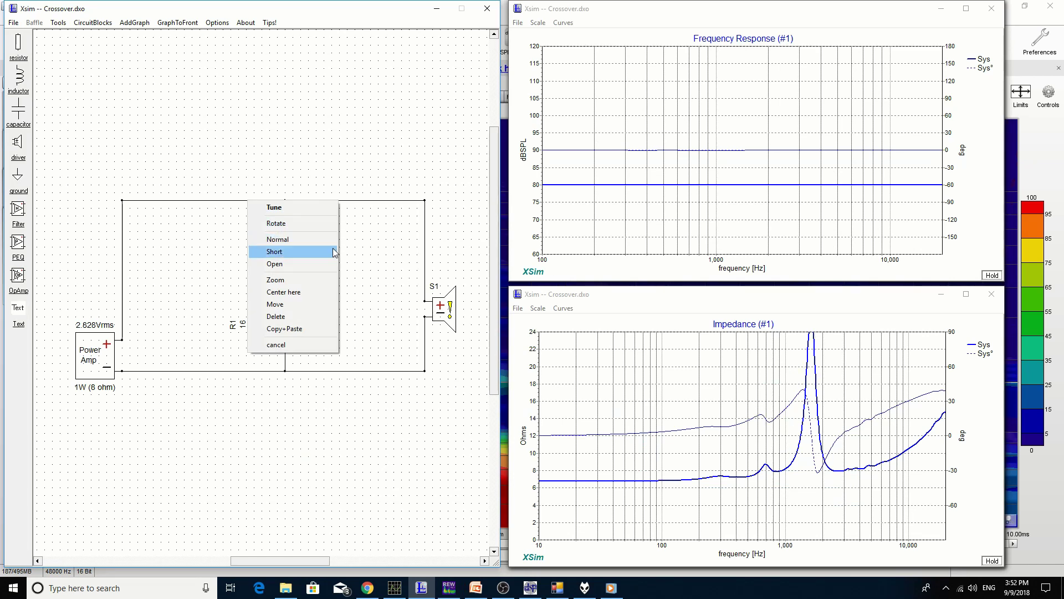
{"action": "left_click", "coordinate": [279, 240]}
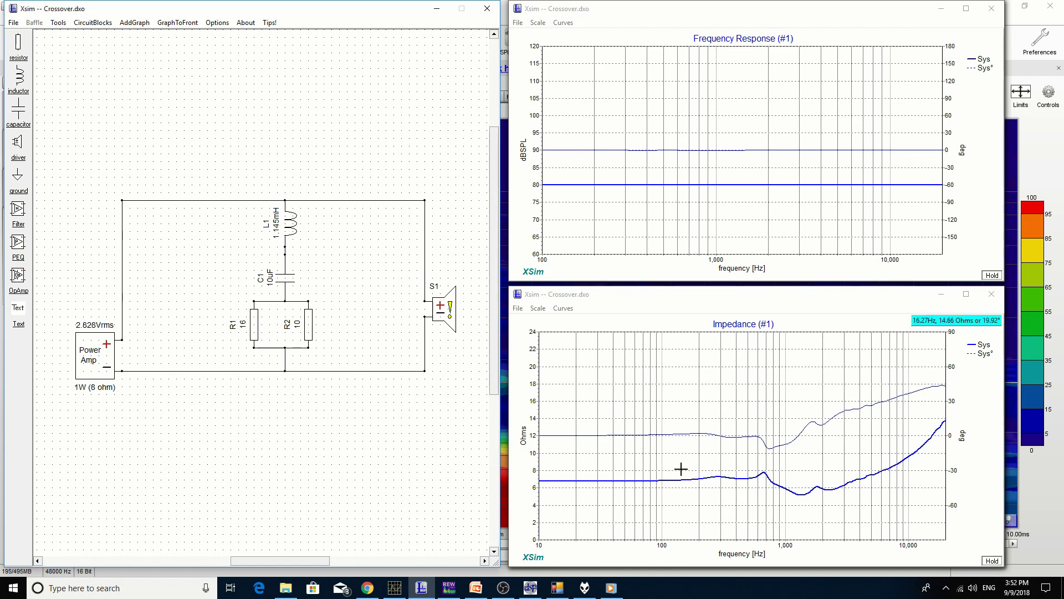
Step: Switch to REW, run a new SPL sweep with the existing settings, and generate the fifth measurement's spectrogram
{"action": "left_click", "coordinate": [447, 589]}
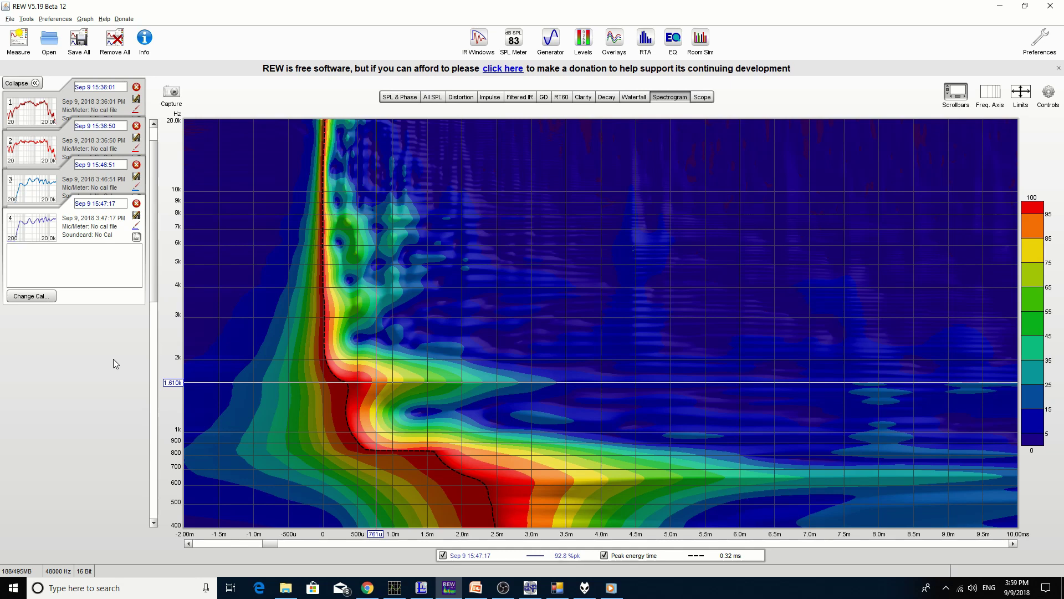
{"action": "left_click", "coordinate": [18, 39]}
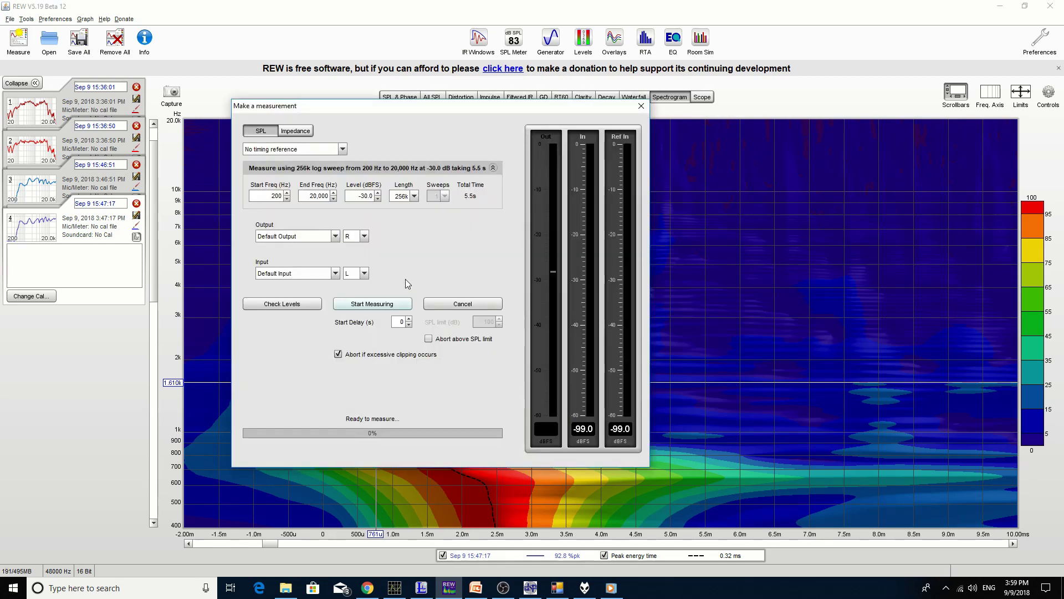
{"action": "left_click", "coordinate": [362, 306]}
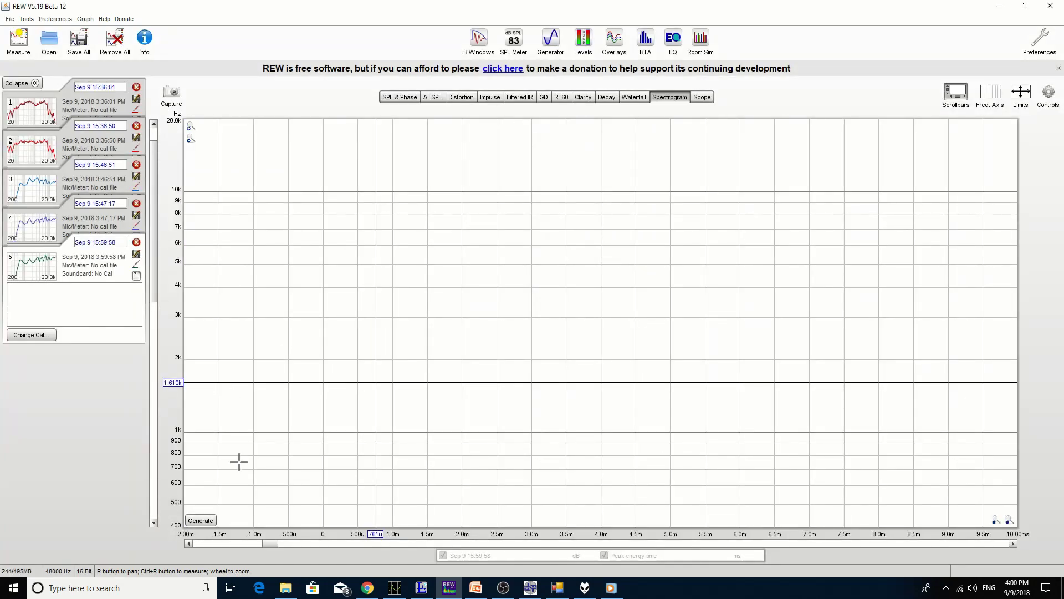
{"action": "left_click", "coordinate": [200, 521]}
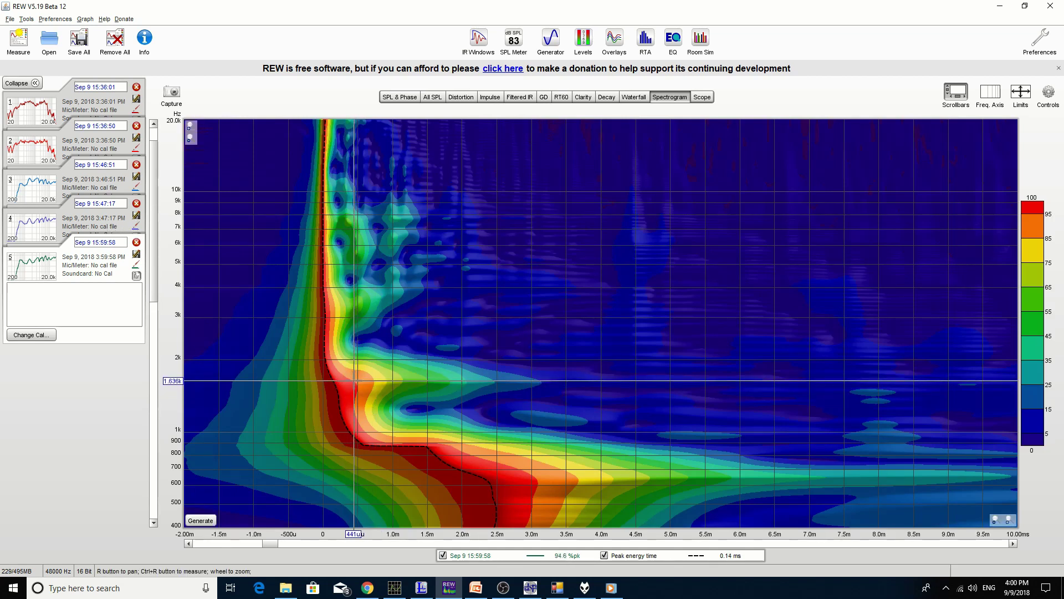
Step: Alternate between the fourth and fifth measurements to compare their spectrograms
{"action": "left_click", "coordinate": [98, 223]}
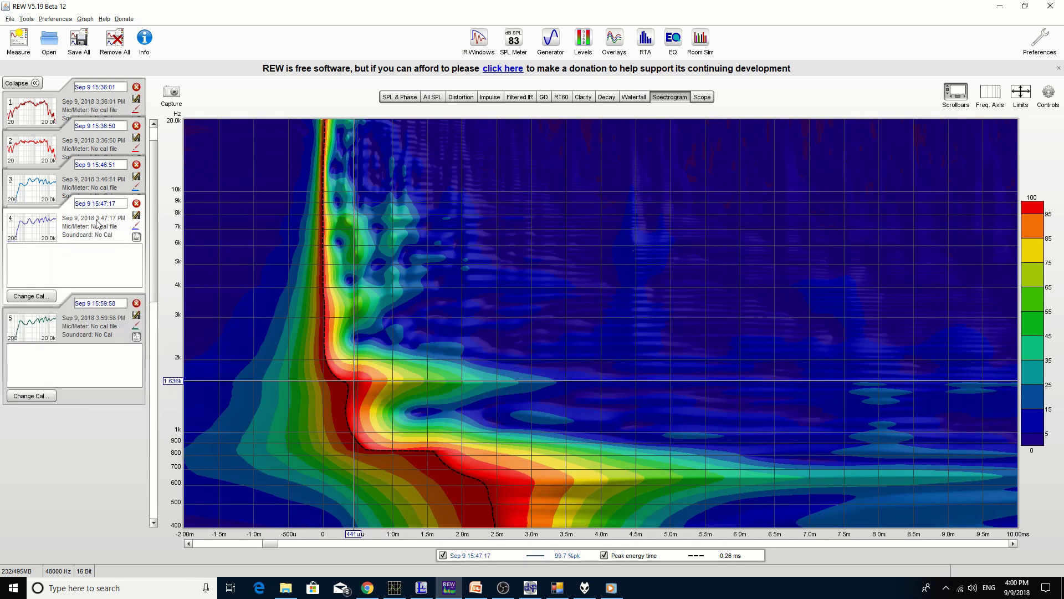
{"action": "left_click", "coordinate": [114, 329]}
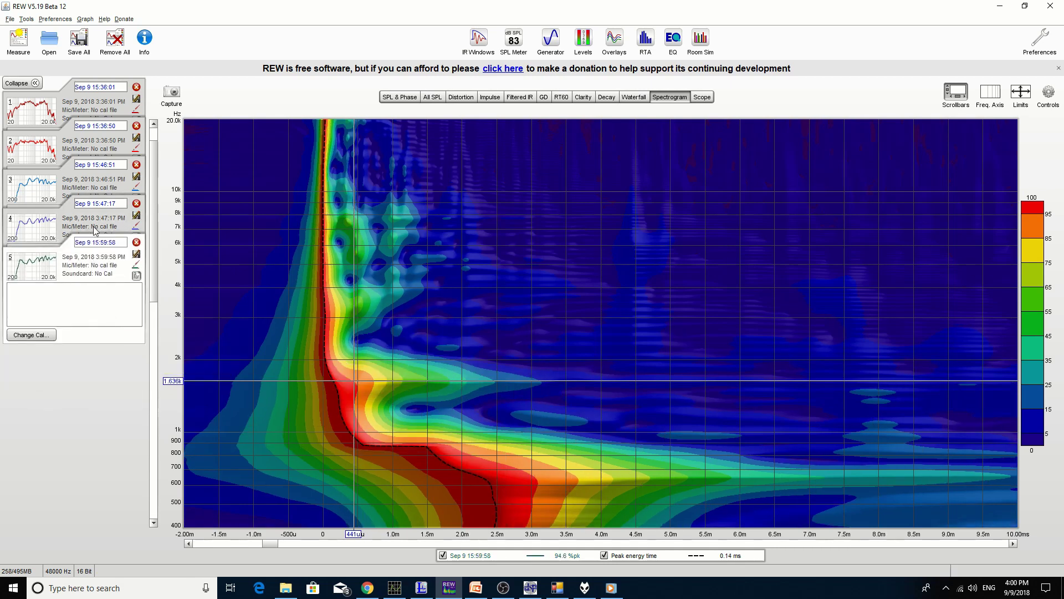
{"action": "left_click", "coordinate": [93, 226]}
{"action": "left_click", "coordinate": [102, 336]}
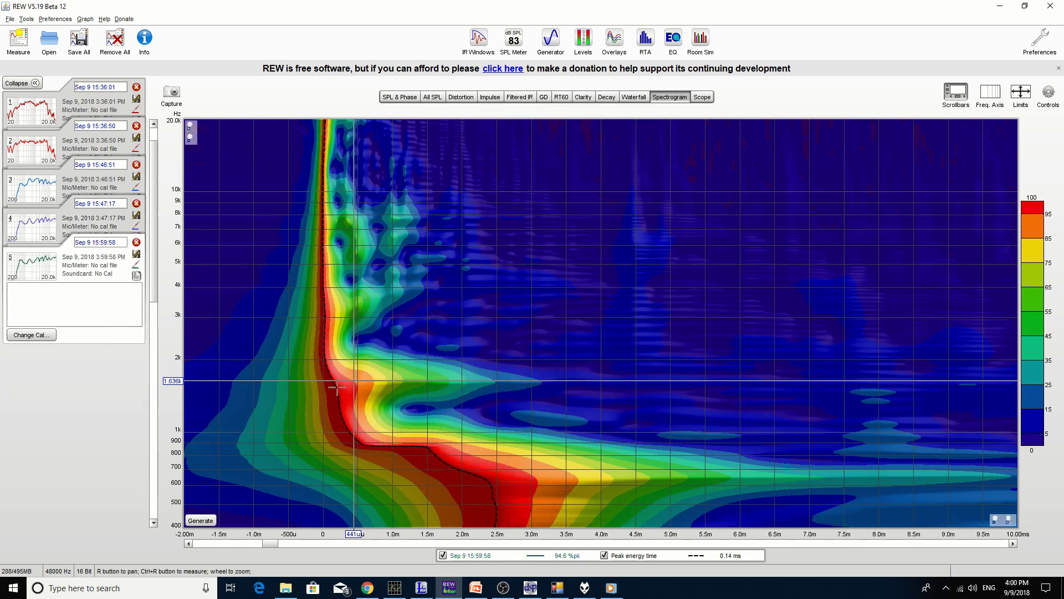
Step: Trace the decay ridge near 1.6 kHz in the fifth measurement's spectrogram along the time axis
{"action": "left_click_drag", "start_coordinate": [350, 390], "coordinate": [357, 385]}
{"action": "mouse_move", "coordinate": [460, 388]}
{"action": "left_mouse_down"}
{"action": "mouse_move", "coordinate": [483, 378]}
{"action": "mouse_move", "coordinate": [446, 377]}
{"action": "mouse_move", "coordinate": [455, 381]}
{"action": "left_mouse_up"}
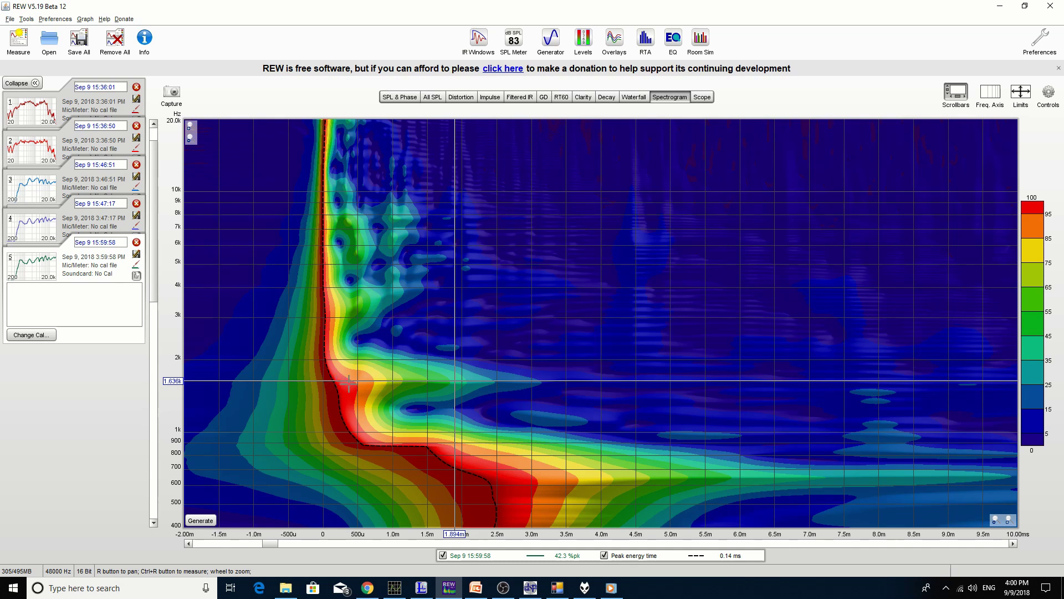
{"action": "left_click_drag", "start_coordinate": [349, 382], "coordinate": [376, 381]}
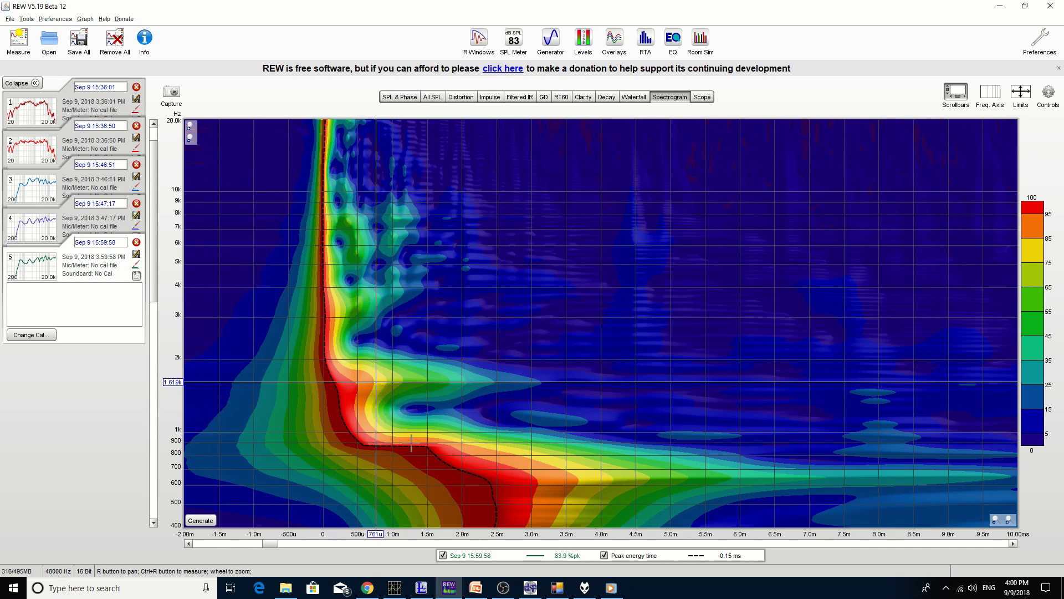
Step: Switch to XSim and open capacitor C1 for tuning
{"action": "left_click", "coordinate": [421, 589]}
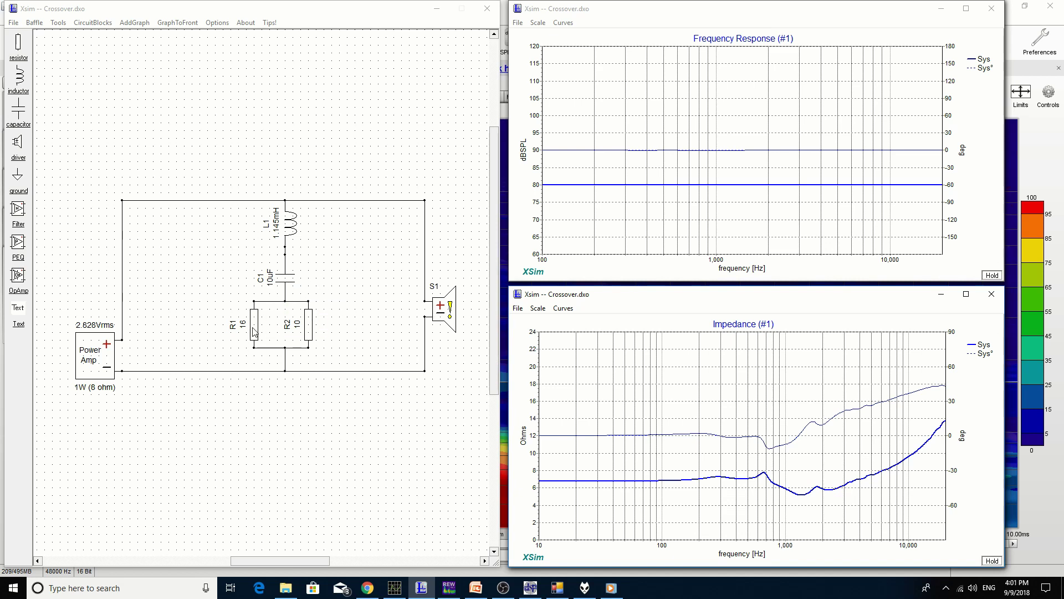
{"action": "right_click", "coordinate": [272, 283]}
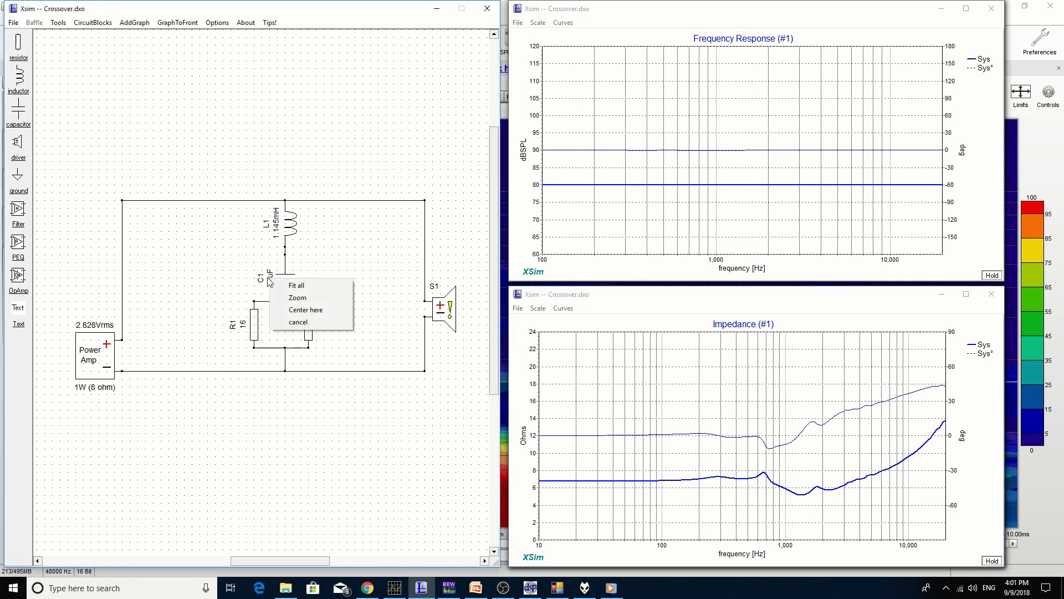
{"action": "left_click", "coordinate": [286, 281]}
{"action": "double_click", "coordinate": [367, 278]}
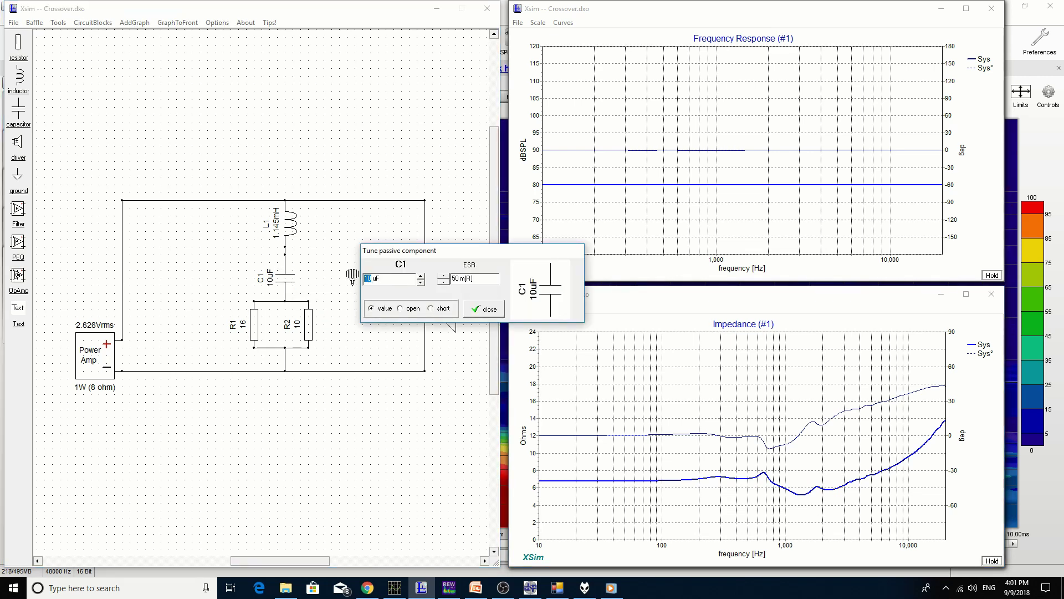
Step: Lower capacitor C1 to 7.5 uF and inspect the impedance curve between about 1 and 2 kHz
{"action": "left_click", "coordinate": [421, 284]}
{"action": "left_click", "coordinate": [421, 284]}
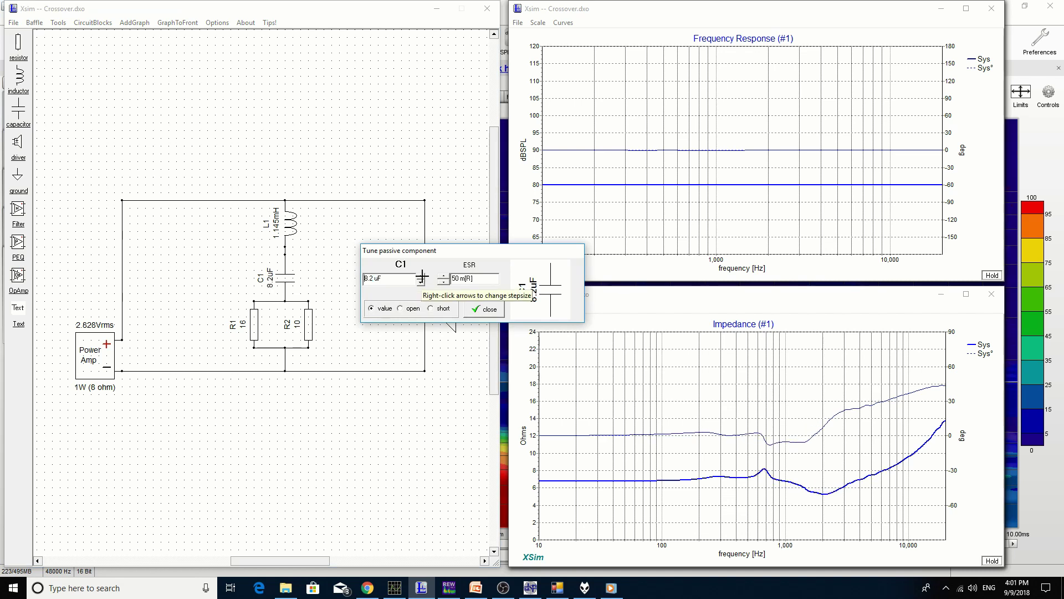
{"action": "left_click", "coordinate": [421, 284]}
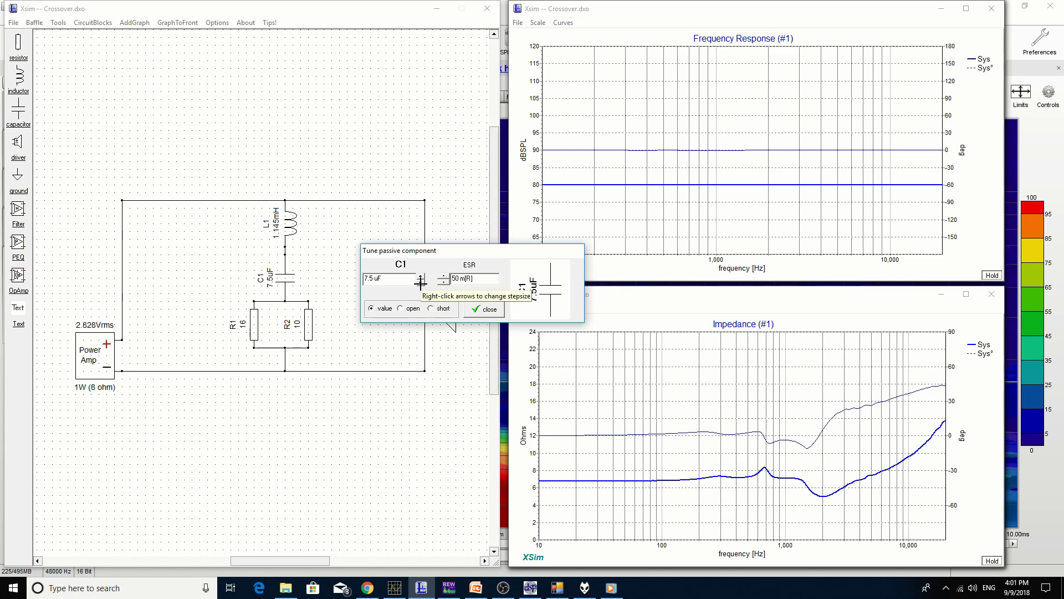
{"action": "mouse_move", "coordinate": [822, 494]}
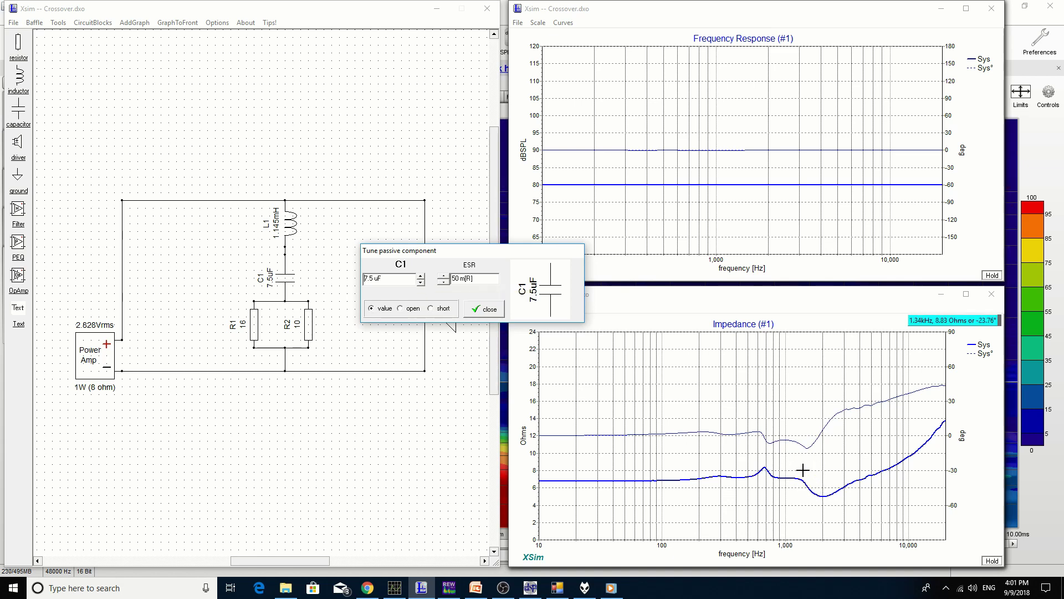
Step: Raise capacitor C1 back to 10 uF and inspect the impedance curve again
{"action": "left_click", "coordinate": [421, 275]}
{"action": "left_click", "coordinate": [421, 275]}
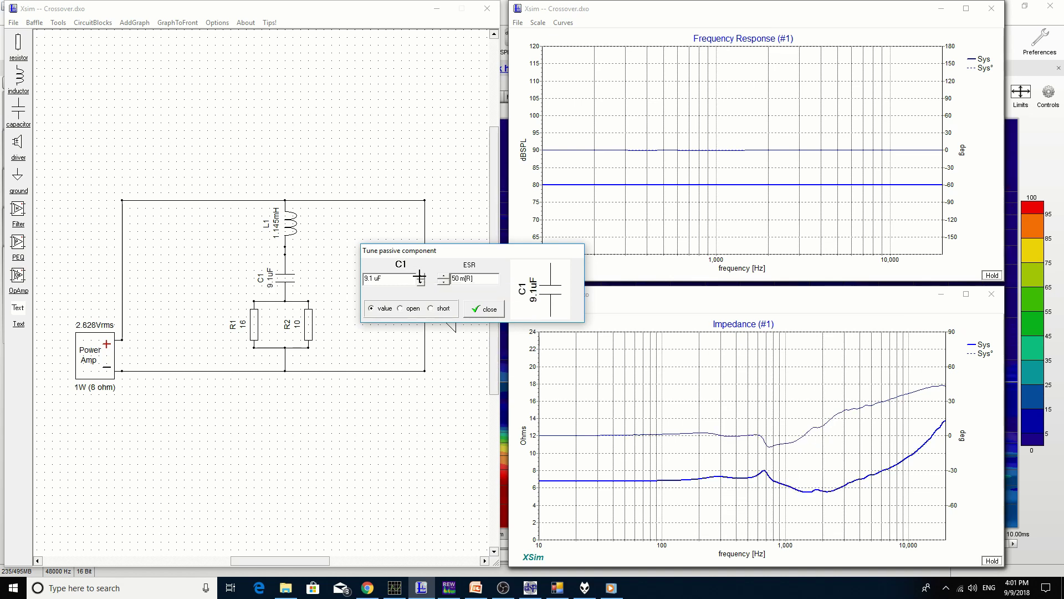
{"action": "left_click", "coordinate": [421, 274]}
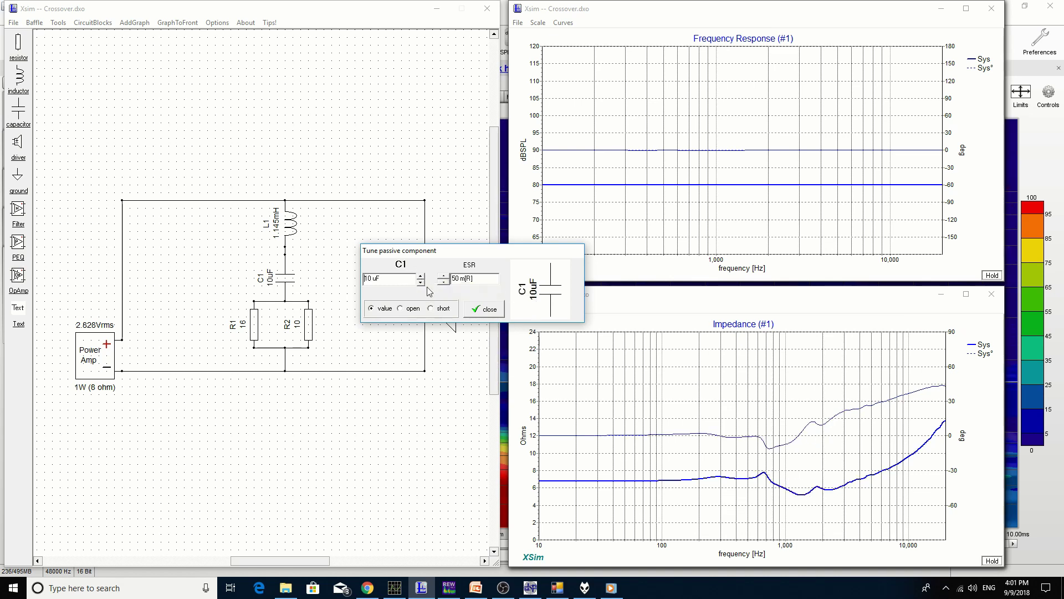
{"action": "left_click", "coordinate": [802, 492]}
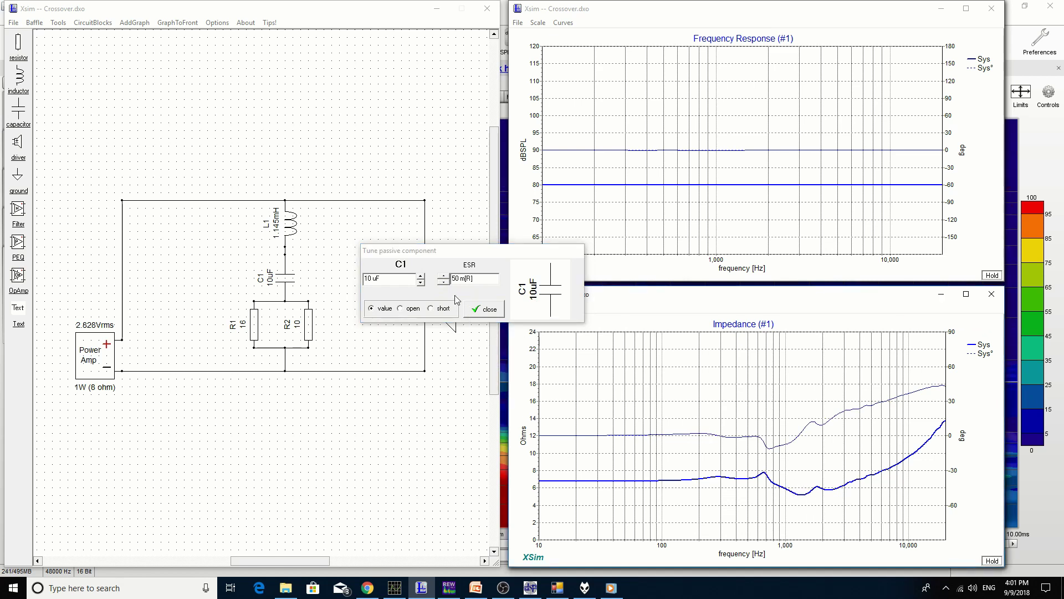
Step: Set capacitor C1 to 9.1 uF, check the impedance bump near 1.8 kHz, and finish tuning the component
{"action": "left_click", "coordinate": [420, 281]}
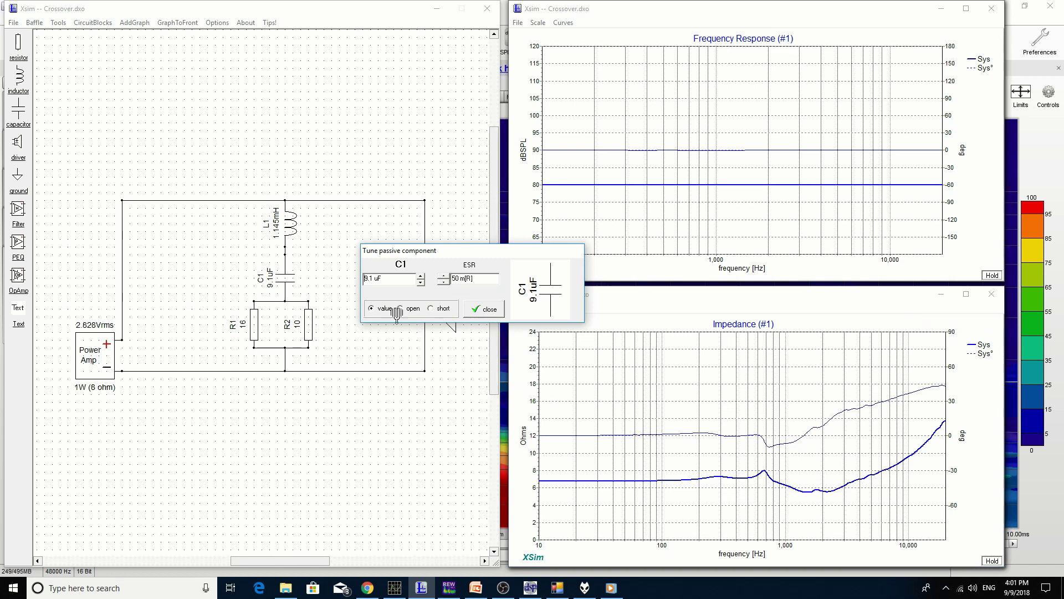
{"action": "left_click_drag", "start_coordinate": [384, 278], "coordinate": [371, 278]}
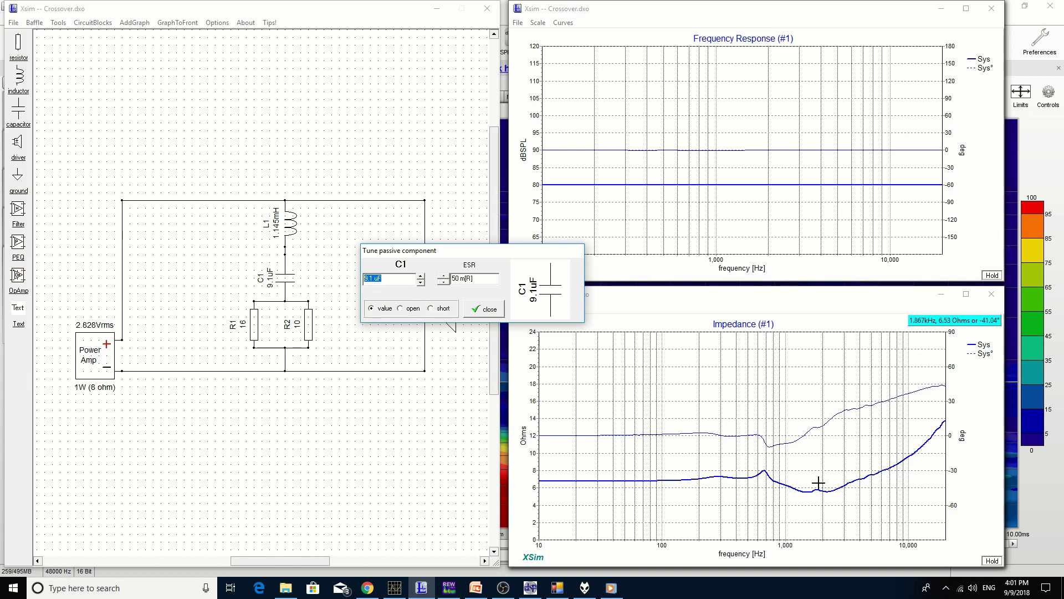
{"action": "left_click", "coordinate": [486, 313]}
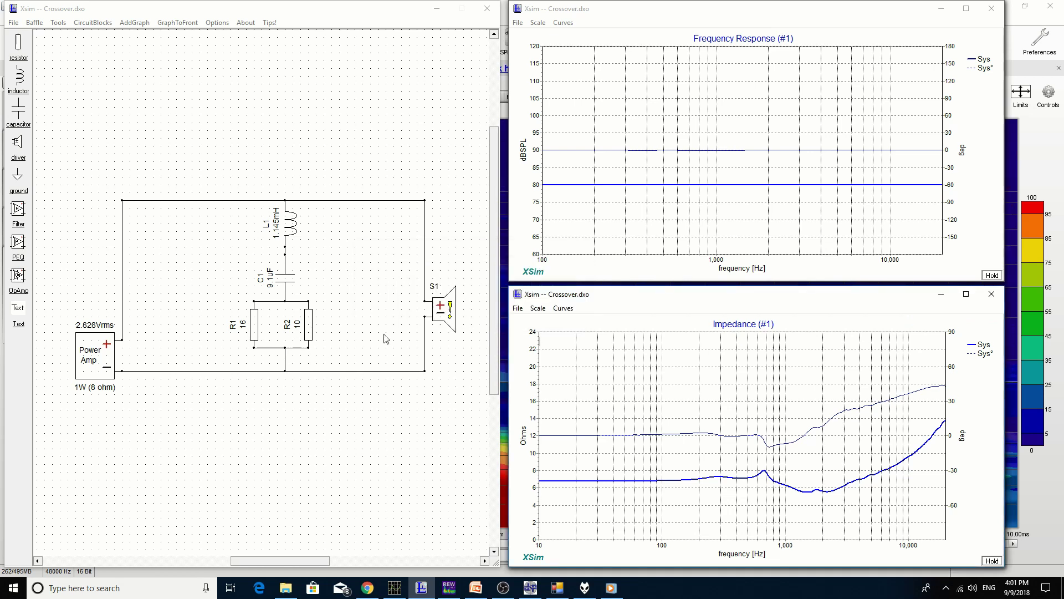
Step: Set resistor R1 to 10 ohms and inspect the impedance curve near 1.8 kHz
{"action": "double_click", "coordinate": [256, 331]}
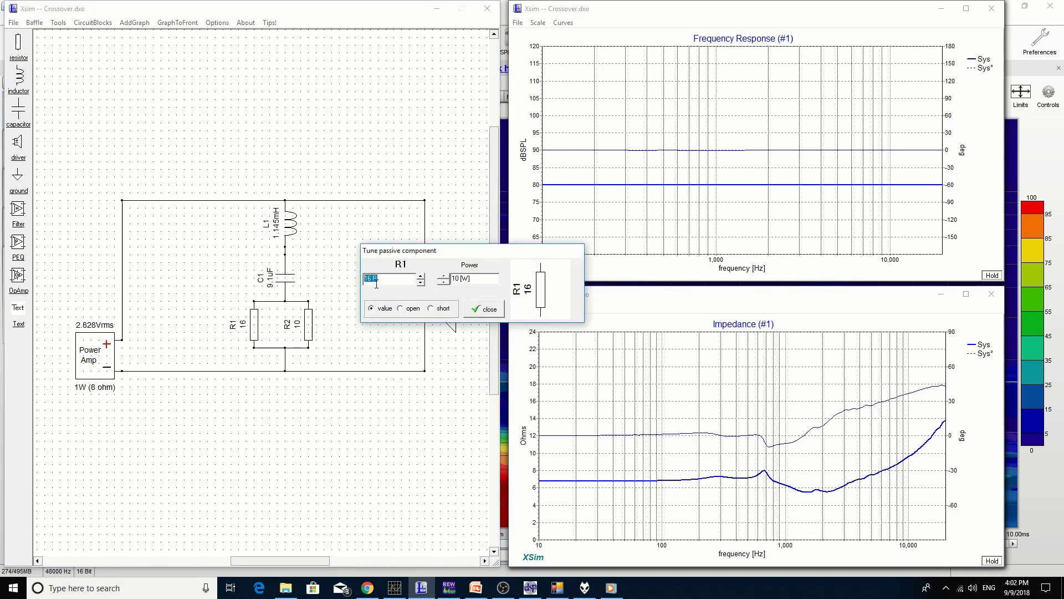
{"action": "type", "text": "1"}
{"action": "left_click", "coordinate": [483, 309]}
{"action": "mouse_move", "coordinate": [814, 501]}
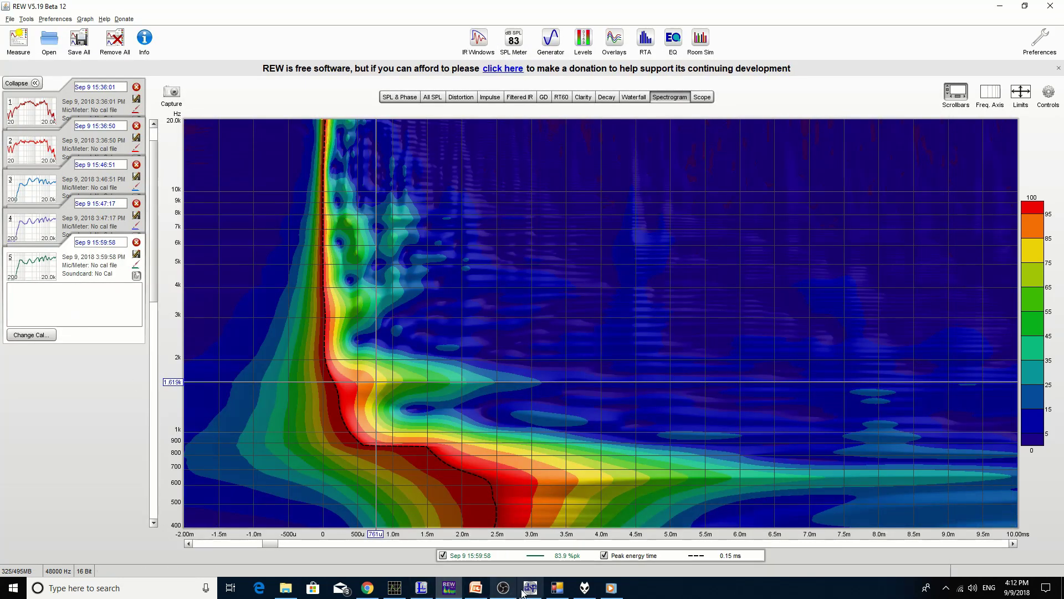
Step: Check the tuned circuit in XSim, then return to REW and measure another SPL sweep with its spectrogram
{"action": "left_click", "coordinate": [421, 589]}
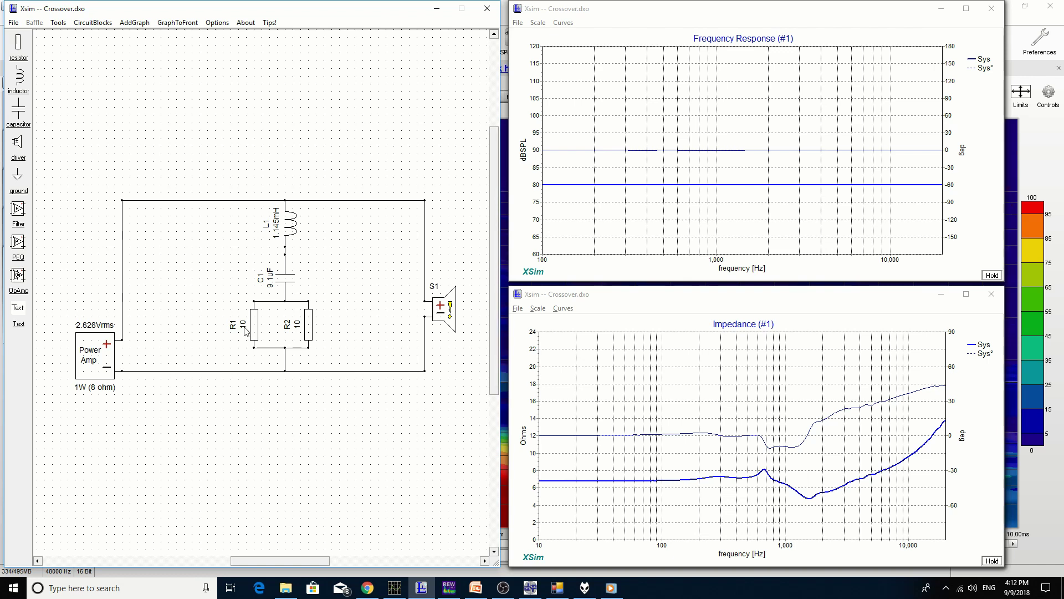
{"action": "key", "text": "alt+Tab"}
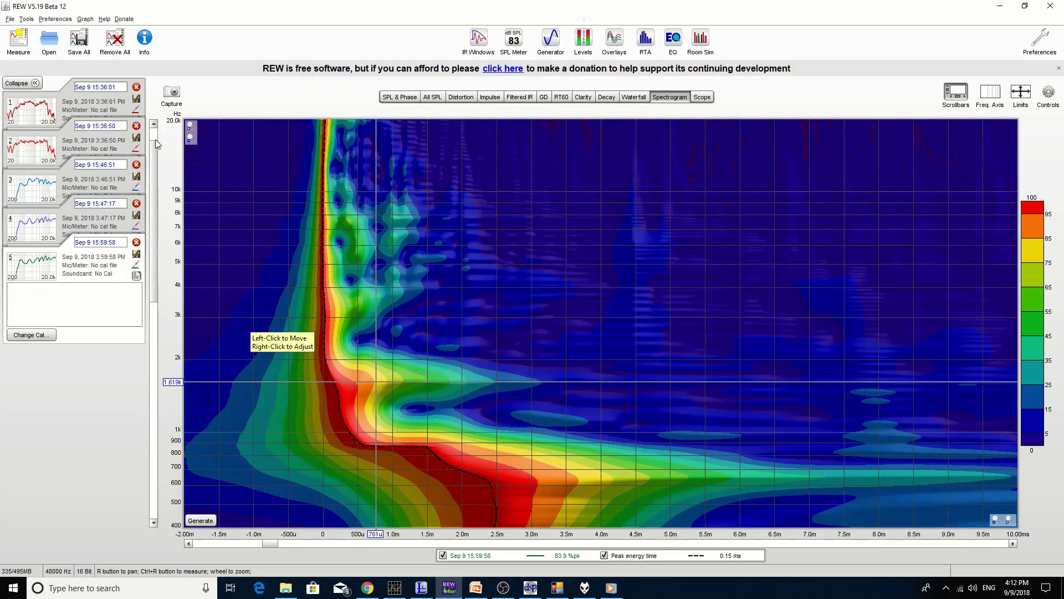
{"action": "key", "text": "ctrl+m"}
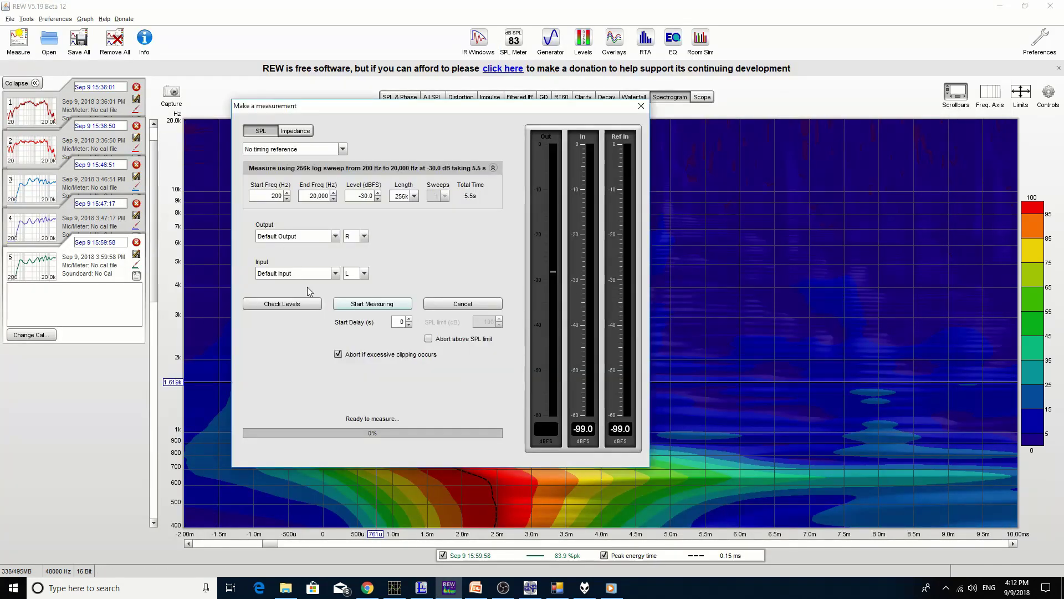
{"action": "left_click", "coordinate": [358, 303]}
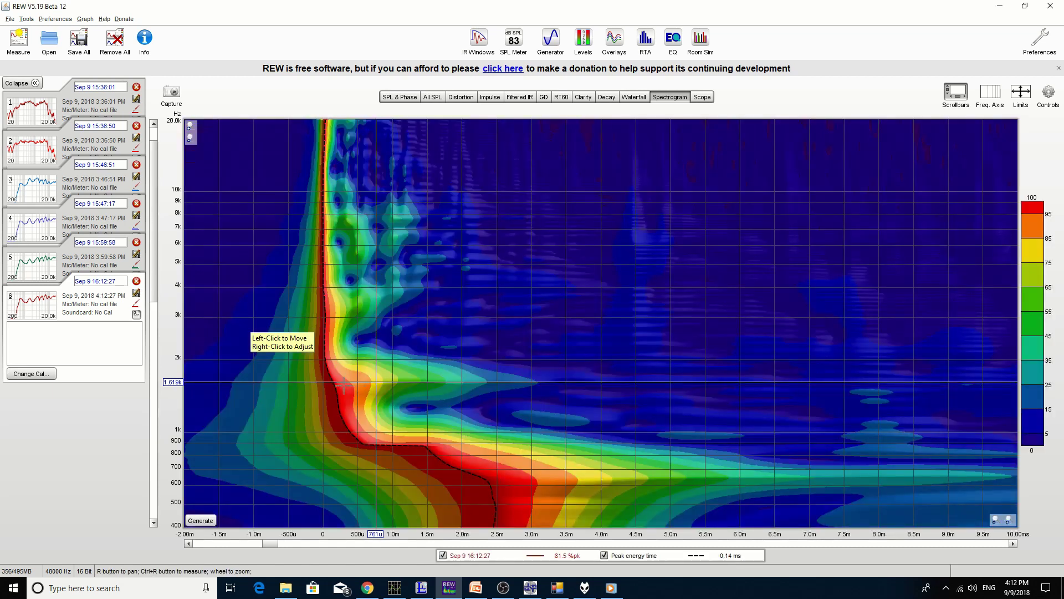
Step: Compare the spectrograms of the fourth, fifth and sixth measurements around the 1.6 kHz ridge
{"action": "left_click", "coordinate": [95, 227]}
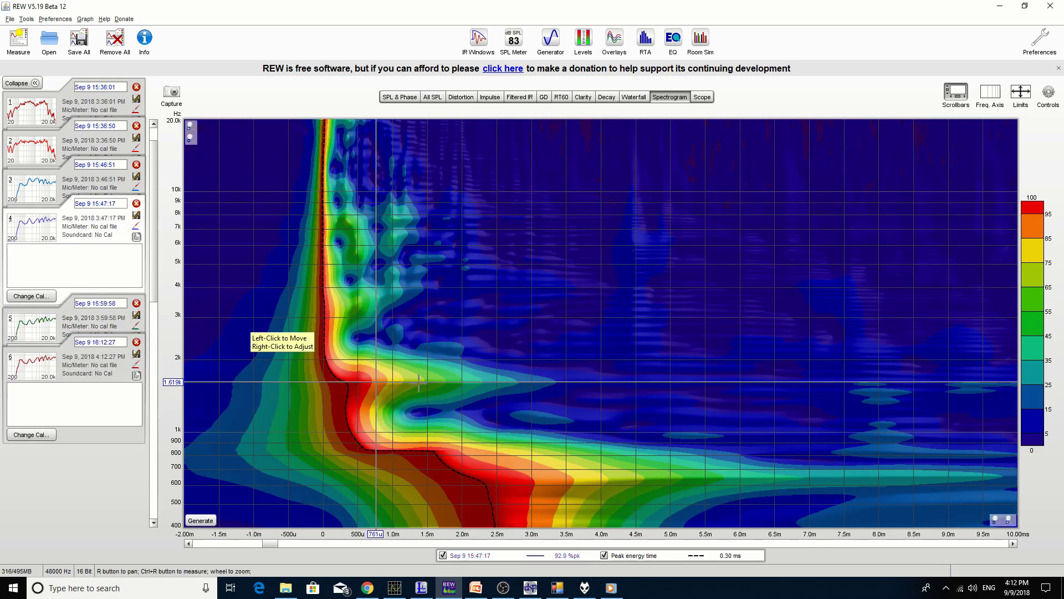
{"action": "left_click", "coordinate": [83, 320]}
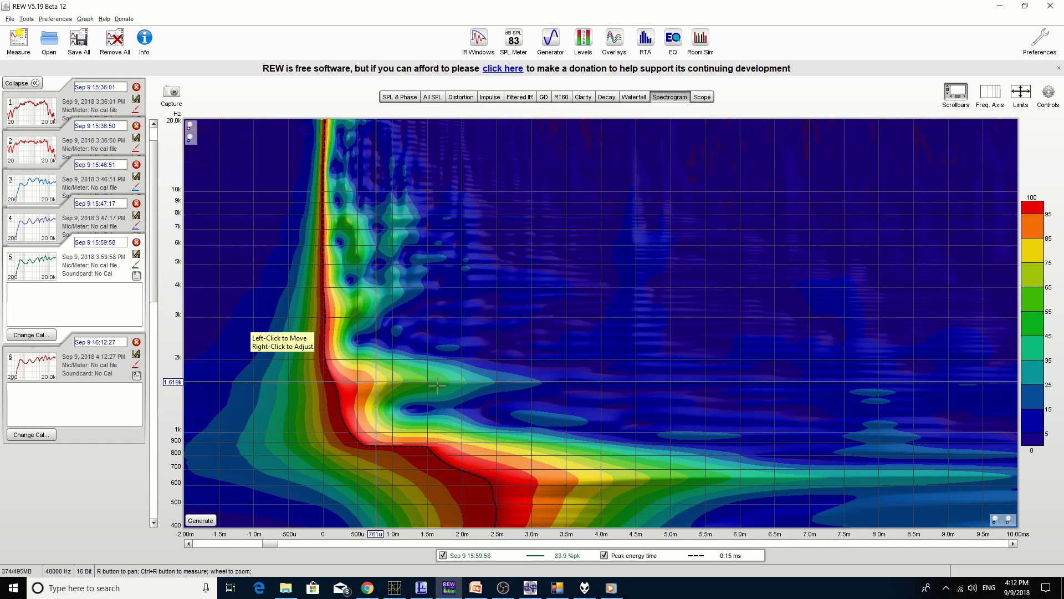
{"action": "left_click", "coordinate": [99, 363]}
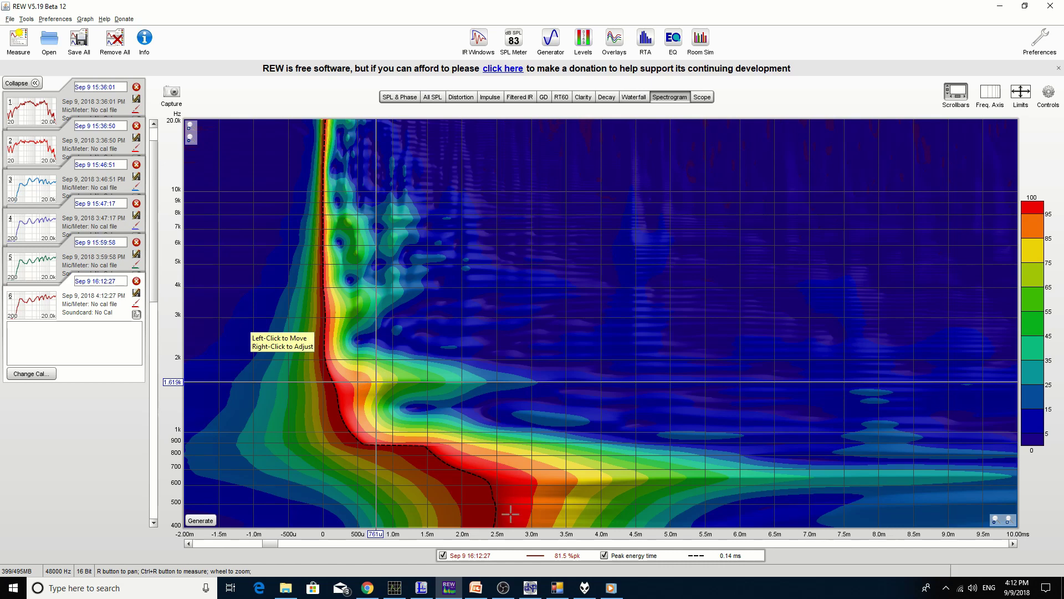
Step: Compare the impedance dip near 1.6 kHz in XSim with the ridge at the same frequency in REW's spectrogram
{"action": "left_click", "coordinate": [421, 589]}
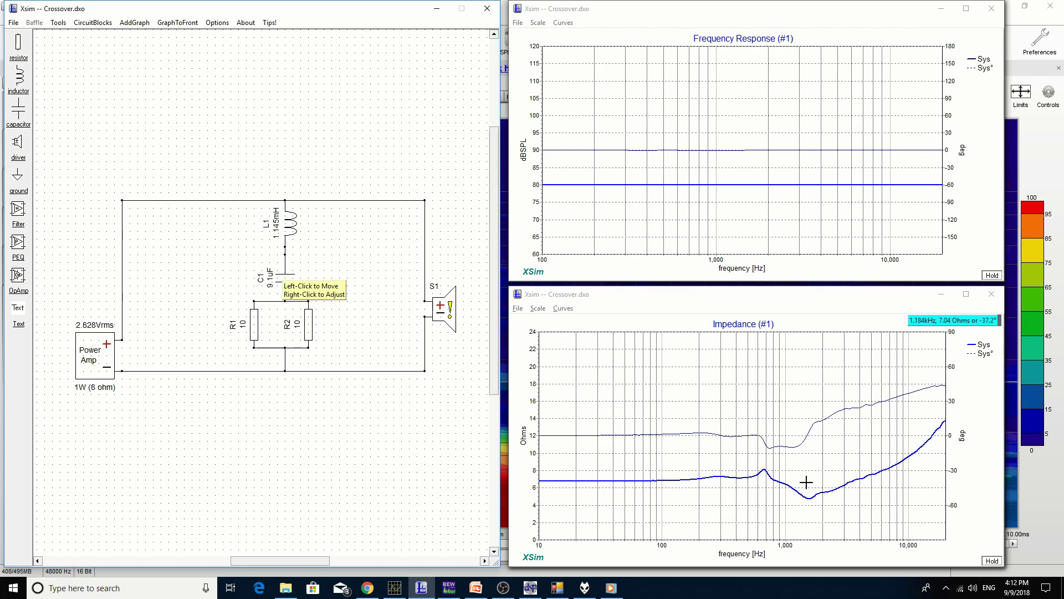
{"action": "key", "text": "alt+Tab"}
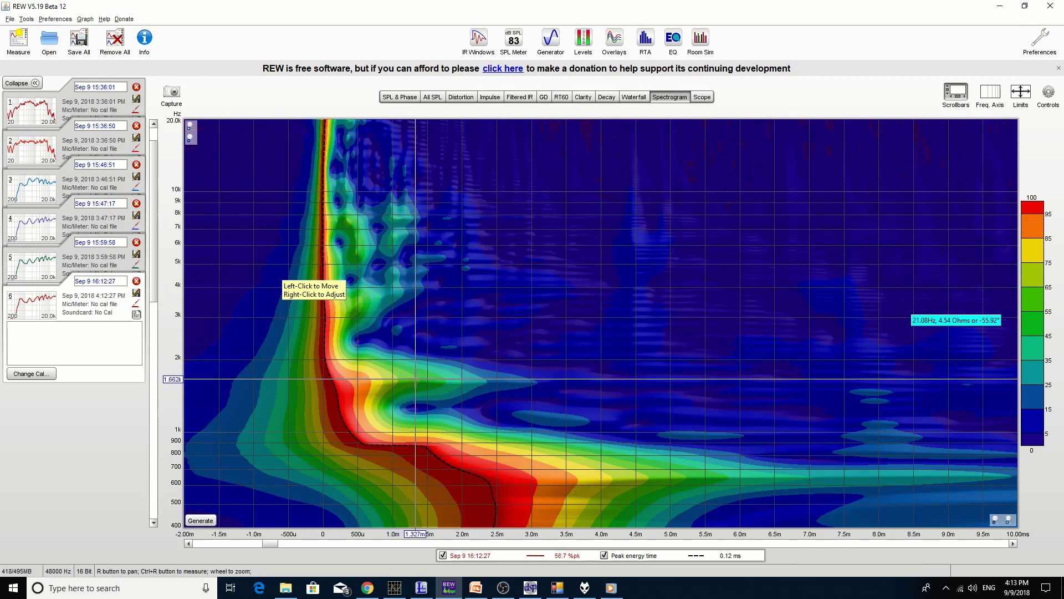
{"action": "key", "text": "alt+Tab"}
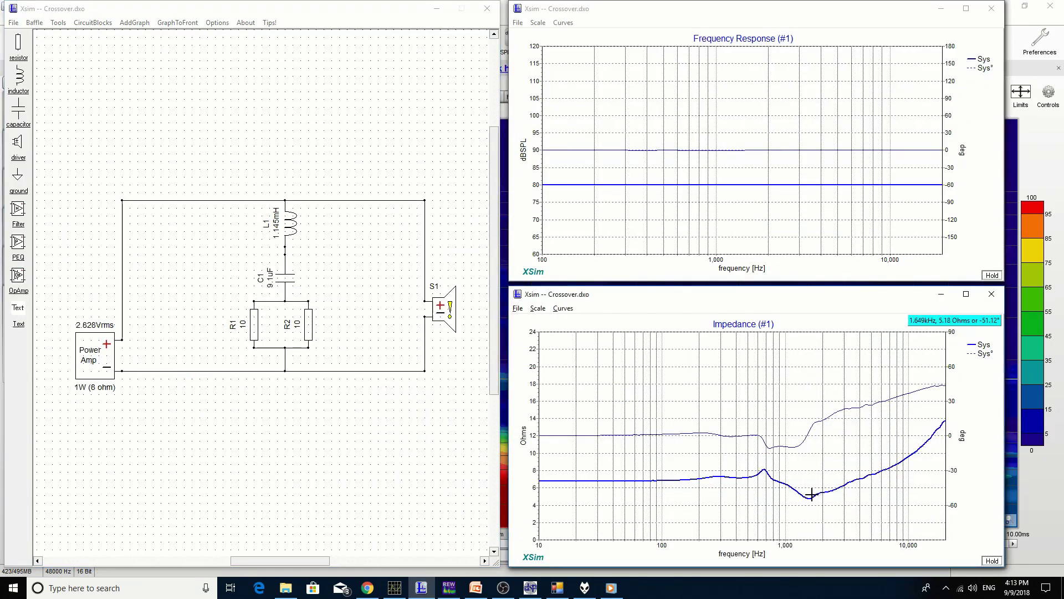
Step: Open capacitor C1 in the XSim schematic for tuning, with its capacitance value selected
{"action": "right_click", "coordinate": [274, 281]}
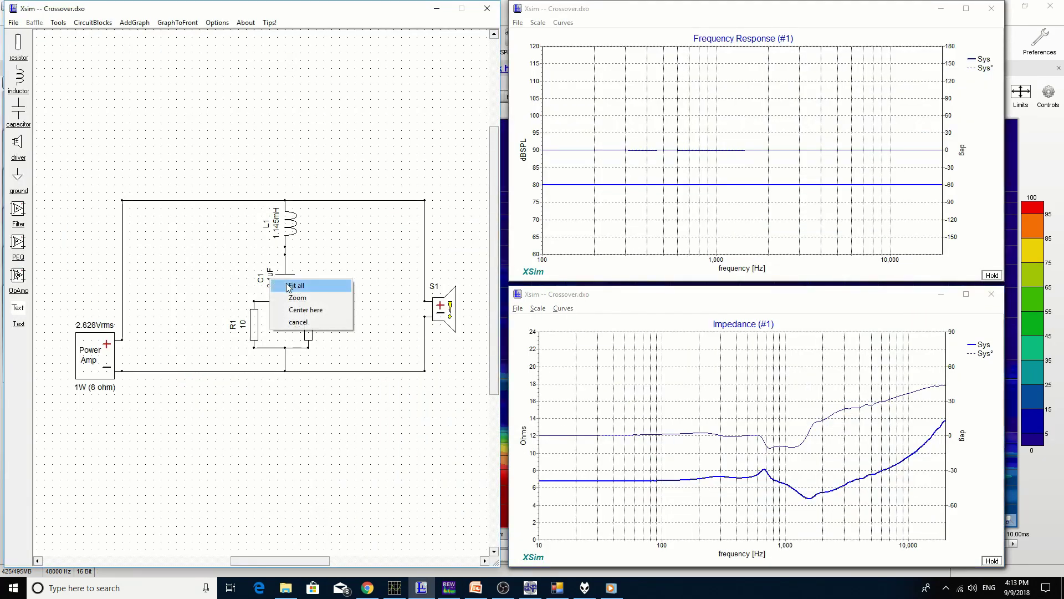
{"action": "key", "text": "Escape"}
{"action": "right_click", "coordinate": [274, 281]}
{"action": "key", "text": "Escape"}
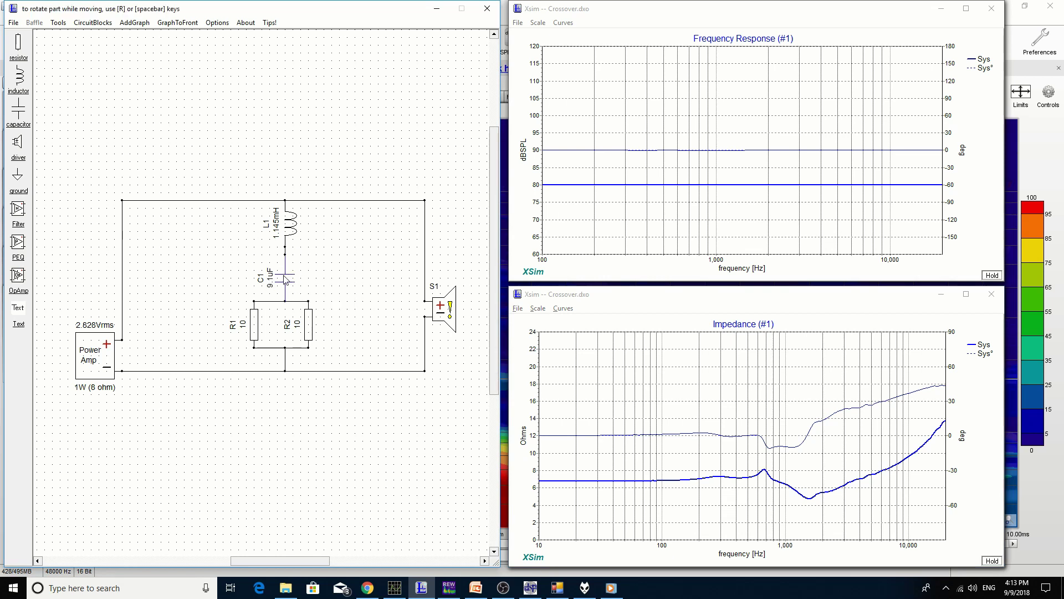
{"action": "right_click", "coordinate": [281, 290]}
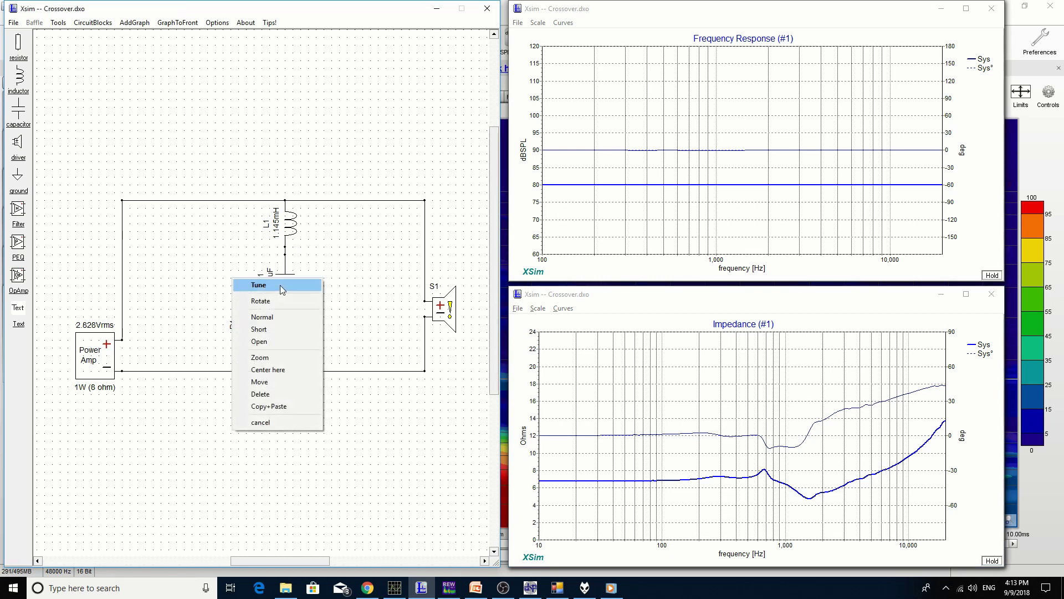
{"action": "left_click", "coordinate": [280, 289]}
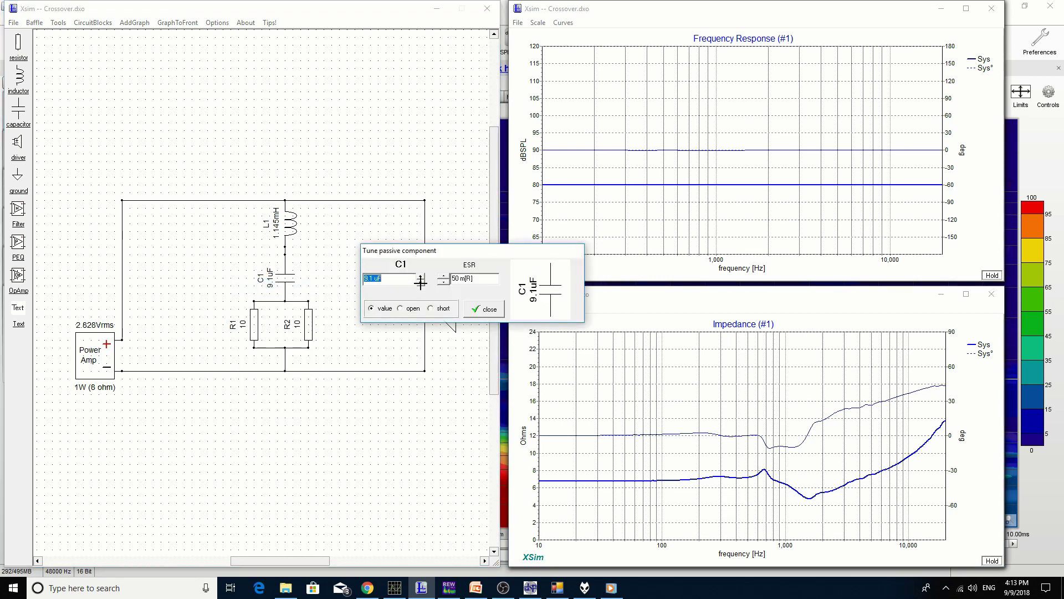
{"action": "left_click", "coordinate": [371, 280]}
{"action": "key", "text": "Return"}
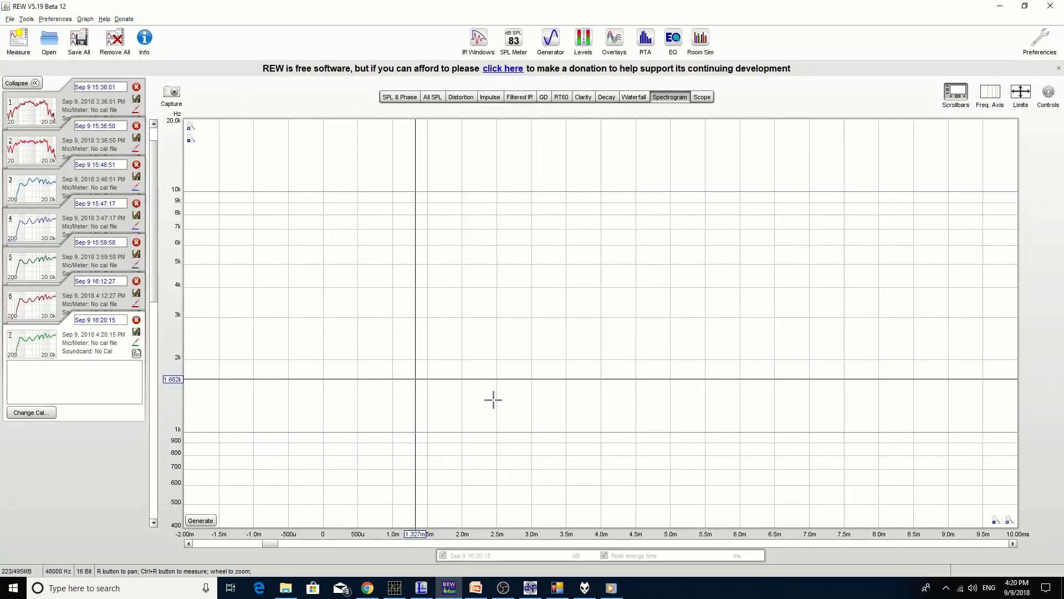
Step: Generate the spectrogram of the seventh measurement in REW and compare it with that of the sixth
{"action": "left_click", "coordinate": [201, 520]}
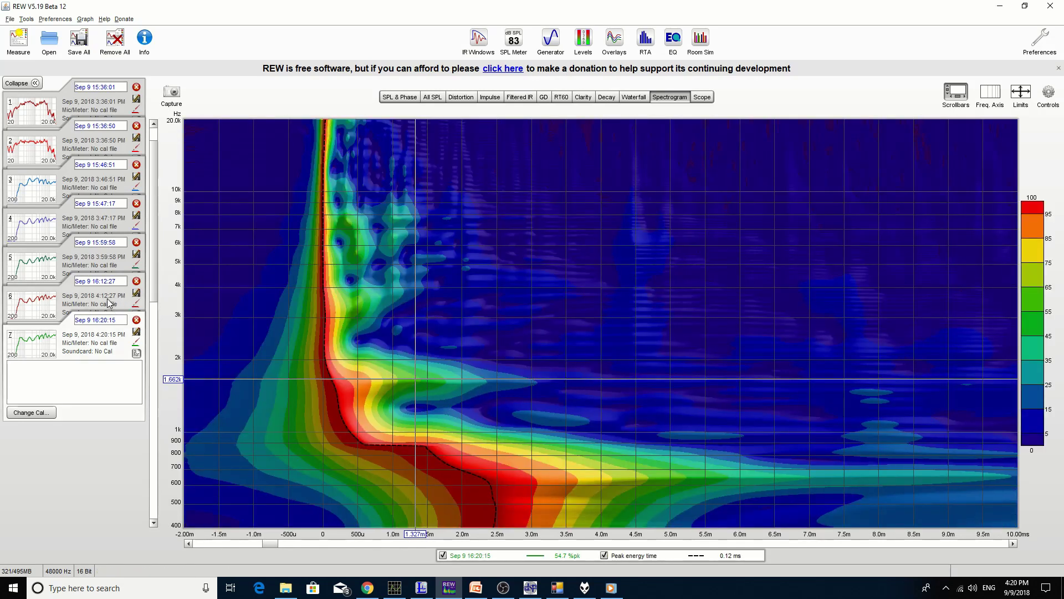
{"action": "left_click", "coordinate": [109, 302]}
{"action": "left_click", "coordinate": [102, 323]}
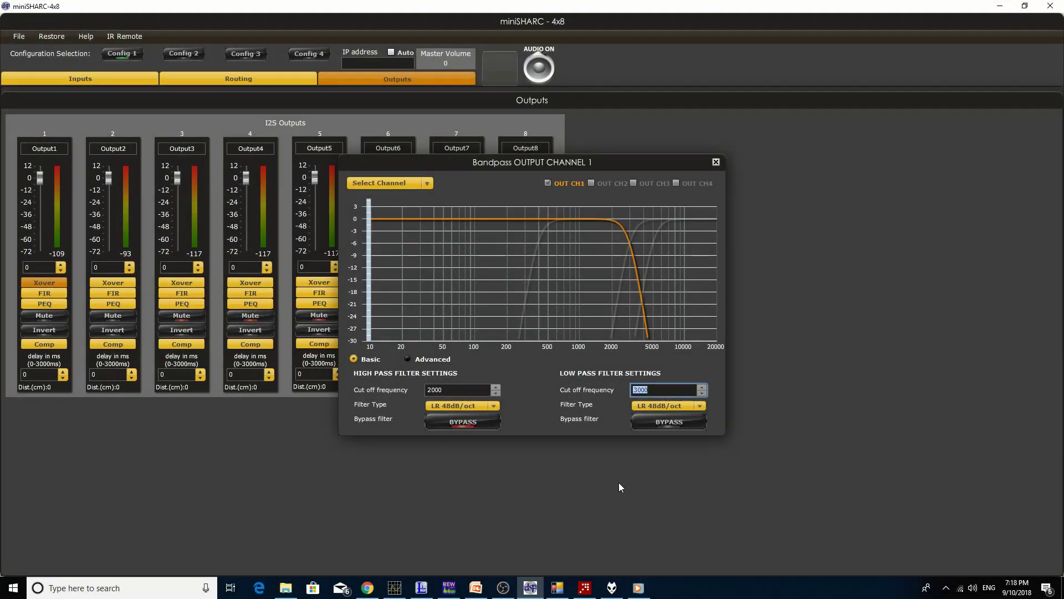
Step: Check the crossover cutoff settings of Output1 and Output2 in miniSHARC
{"action": "left_click", "coordinate": [662, 390]}
{"action": "left_click", "coordinate": [113, 284]}
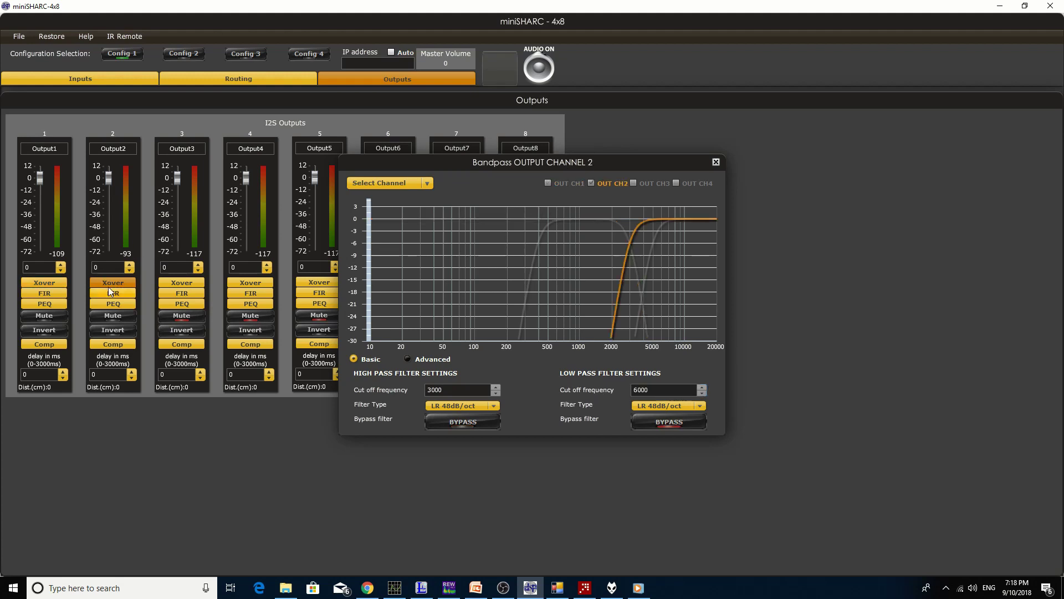
{"action": "double_click", "coordinate": [468, 388]}
{"action": "left_click", "coordinate": [662, 386]}
Step: Mute Audio Input Capture in the OBS mixer, and play the track 07 Layla in foobar2000
{"action": "left_click", "coordinate": [503, 588]}
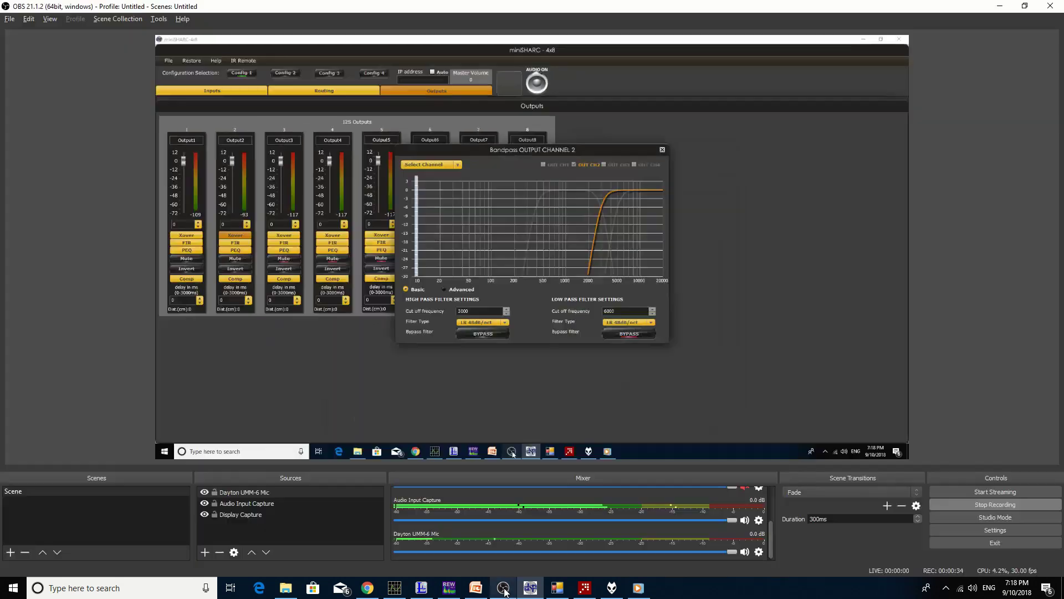
{"action": "left_click", "coordinate": [745, 519]}
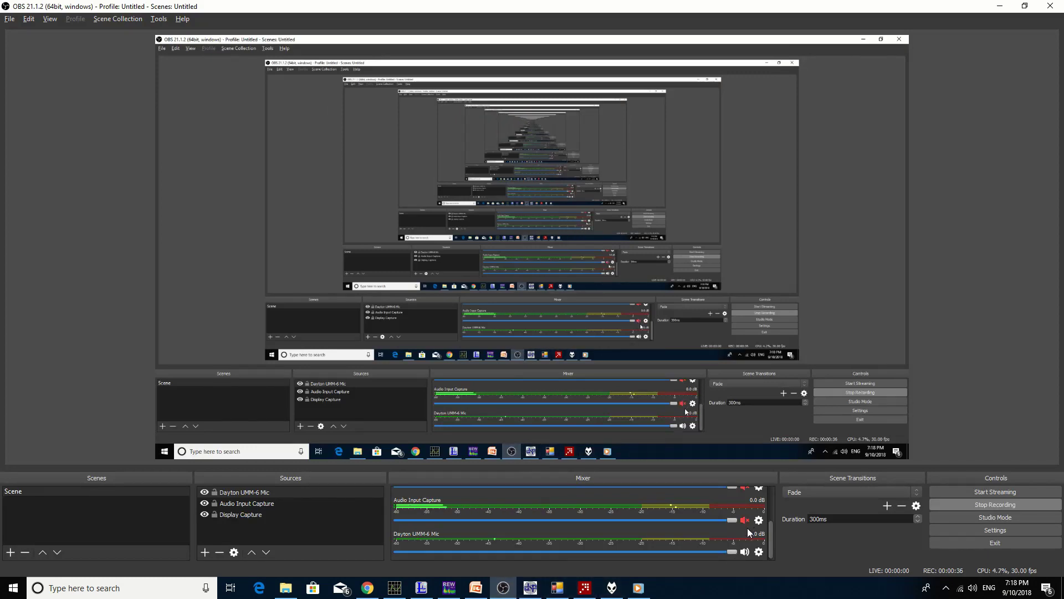
{"action": "key", "text": "alt+Tab"}
{"action": "left_click", "coordinate": [612, 587]}
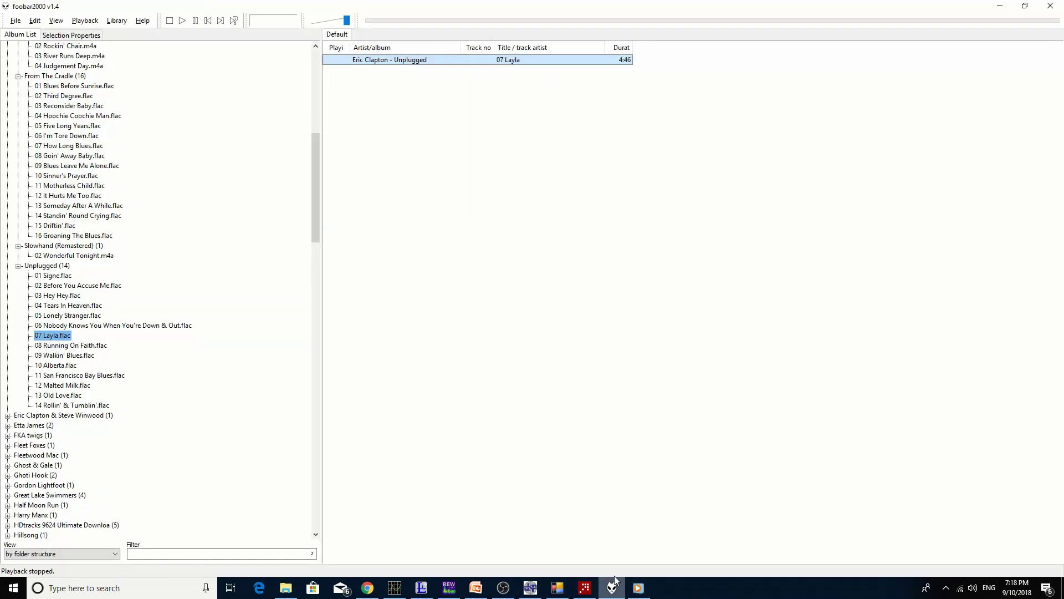
{"action": "left_click", "coordinate": [182, 21]}
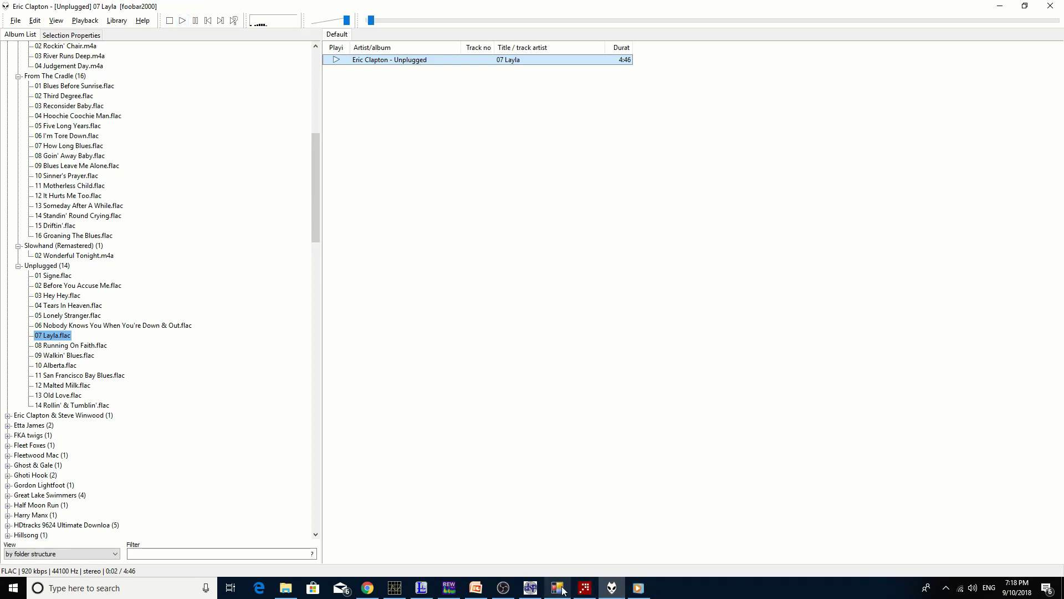
Step: In miniSHARC, set Output2's high-pass cutoff and Output1's low-pass cutoff to 2000 Hz
{"action": "left_click", "coordinate": [531, 588]}
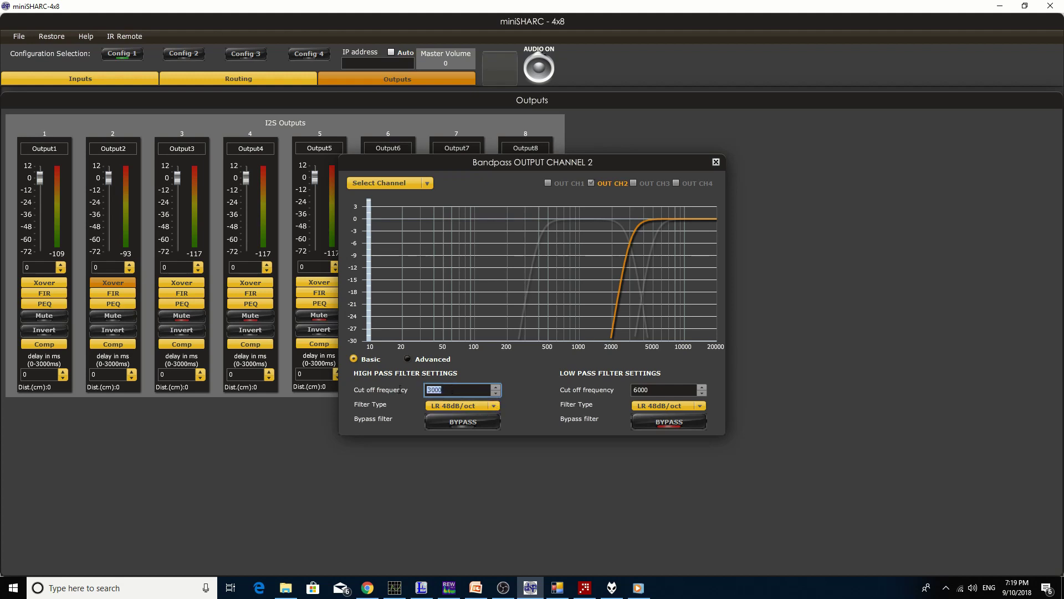
{"action": "type", "text": "2000"}
{"action": "left_click", "coordinate": [55, 281]}
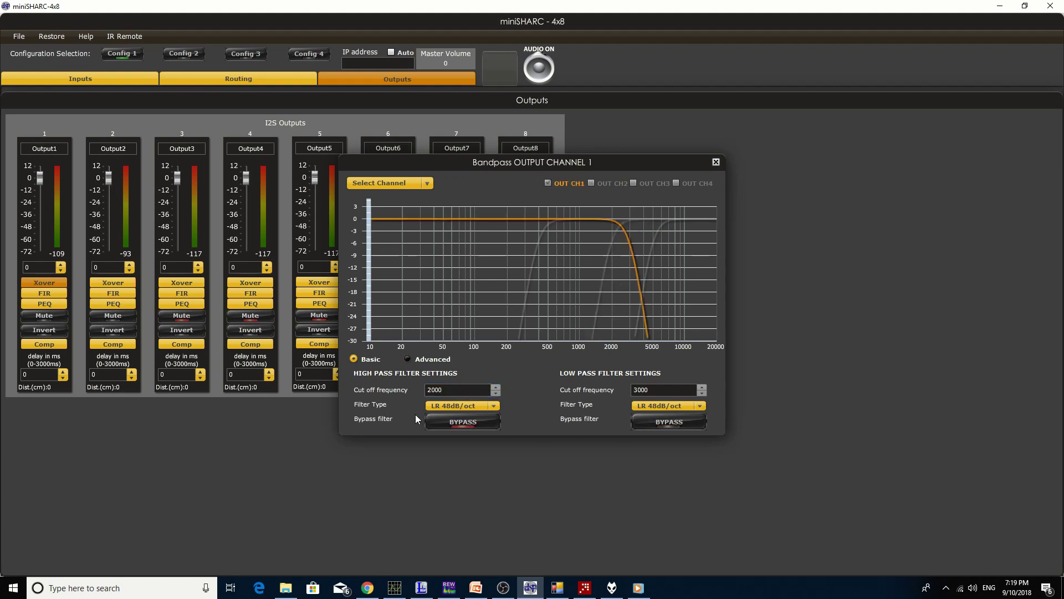
{"action": "double_click", "coordinate": [659, 389]}
{"action": "type", "text": "2000"}
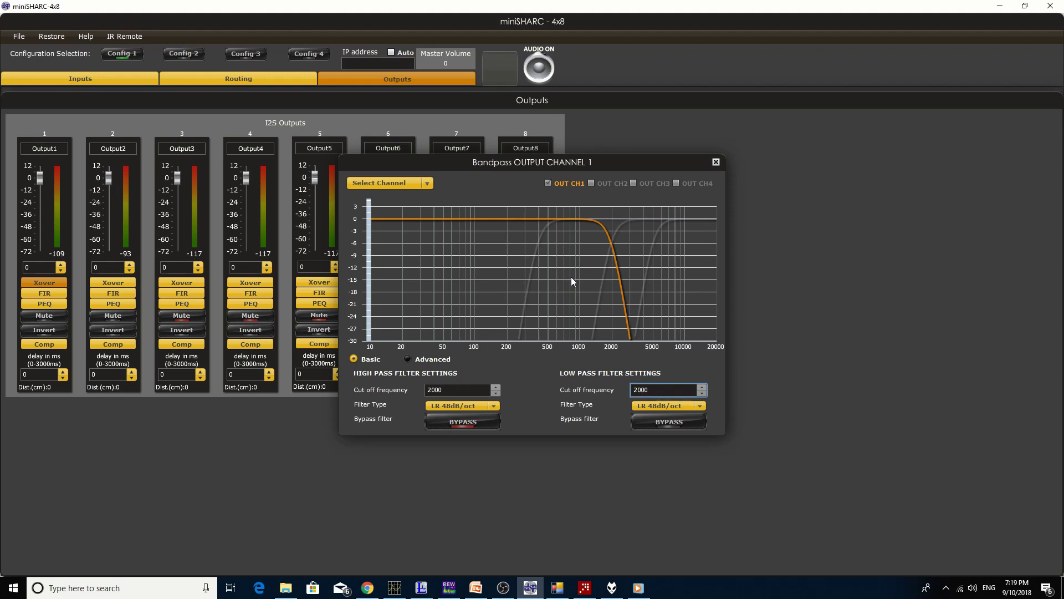
Step: Set the low-pass cutoff of Output1 and the high-pass cutoff of Output2 to 1250 Hz
{"action": "double_click", "coordinate": [669, 390]}
{"action": "type", "text": "1250"}
{"action": "key", "text": "Return"}
{"action": "left_click", "coordinate": [103, 283]}
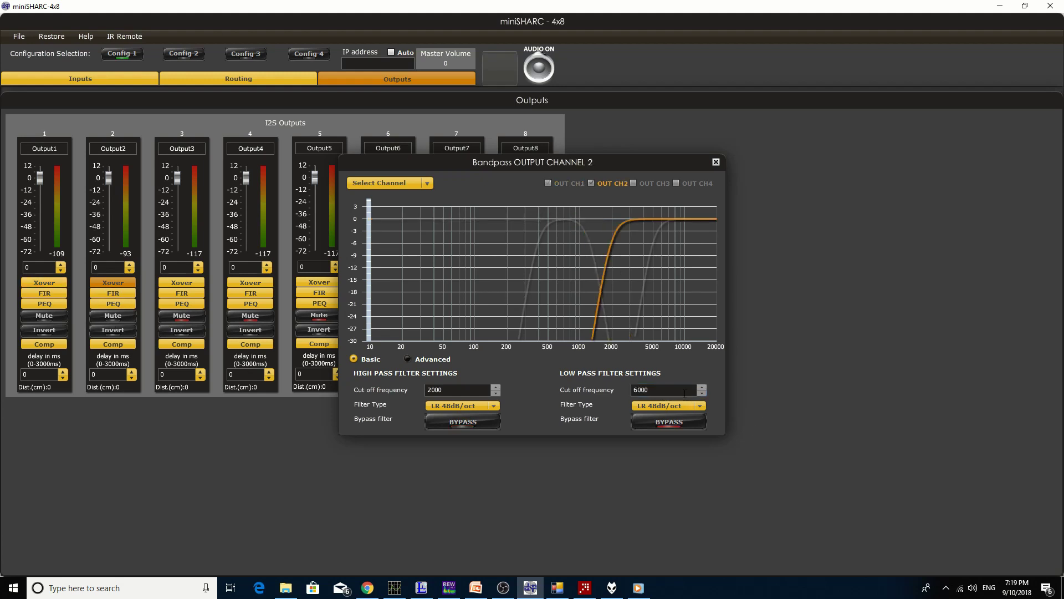
{"action": "double_click", "coordinate": [460, 390]}
{"action": "type", "text": "1250"}
{"action": "key", "text": "Return"}
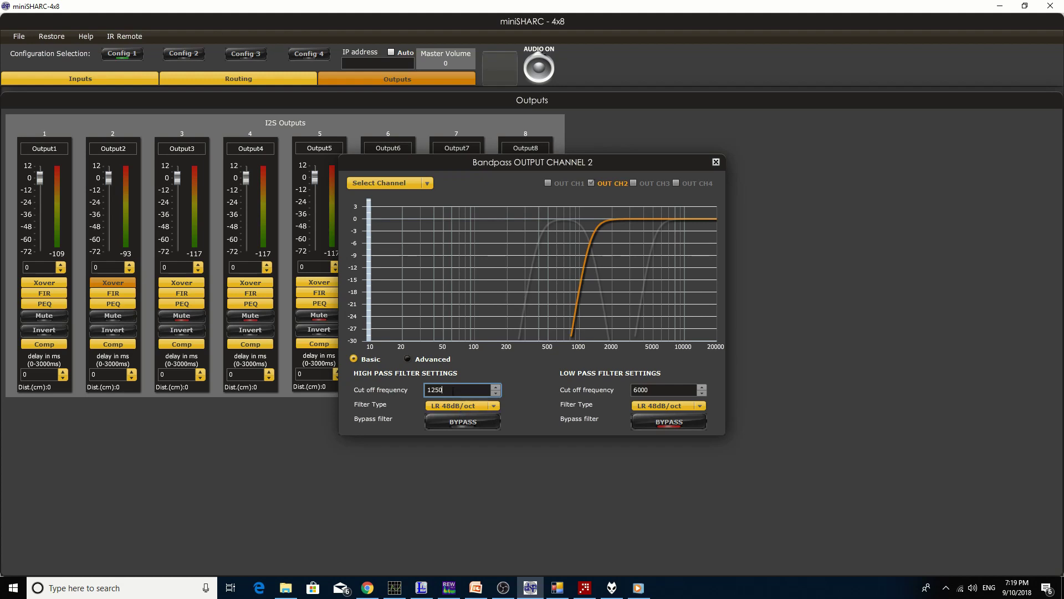
Step: Restore the crossover between Output2's high-pass and Output1's low-pass filters to 2000 Hz
{"action": "double_click", "coordinate": [439, 390]}
{"action": "type", "text": "2000"}
{"action": "key", "text": "Return"}
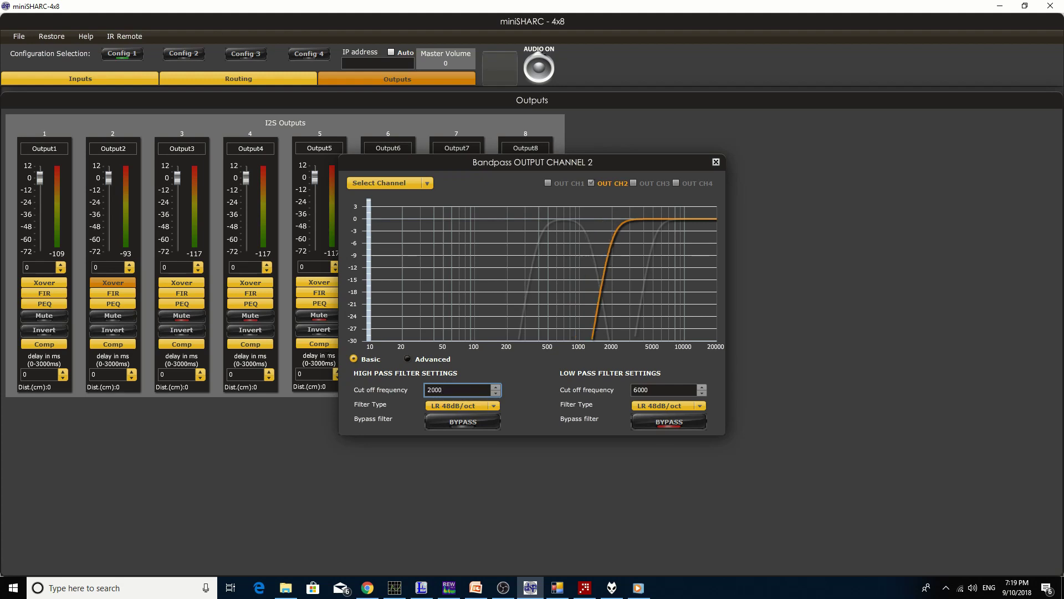
{"action": "left_click", "coordinate": [37, 282]}
{"action": "double_click", "coordinate": [665, 389]}
{"action": "type", "text": "20"}
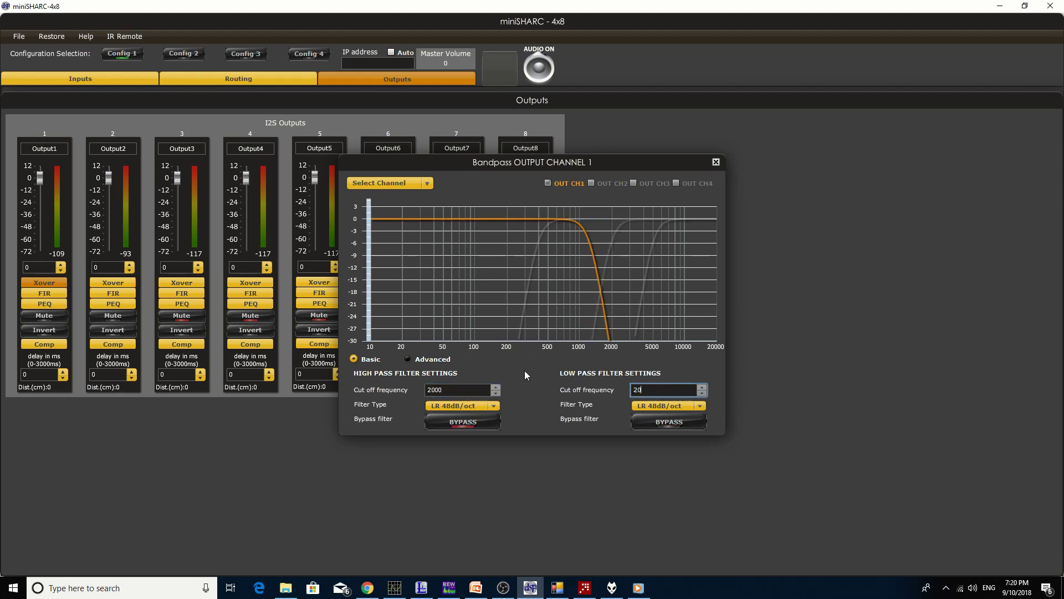
{"action": "type", "text": "00"}
{"action": "key", "text": "Return"}
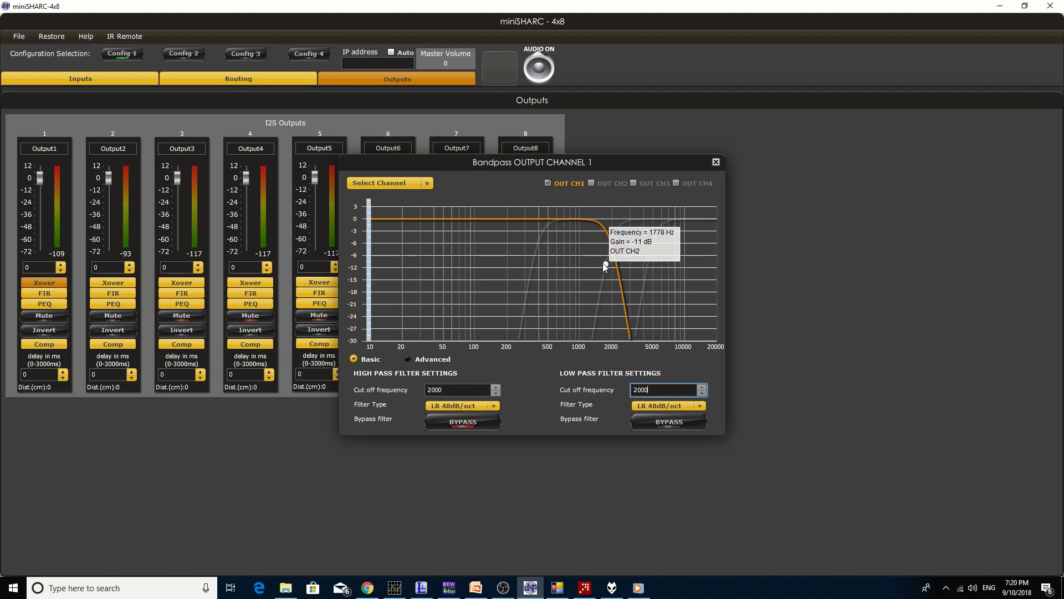
Step: Raise Output1's low-pass cutoff and Output2's high-pass cutoff to 2500 Hz
{"action": "double_click", "coordinate": [673, 390]}
{"action": "type", "text": "2500"}
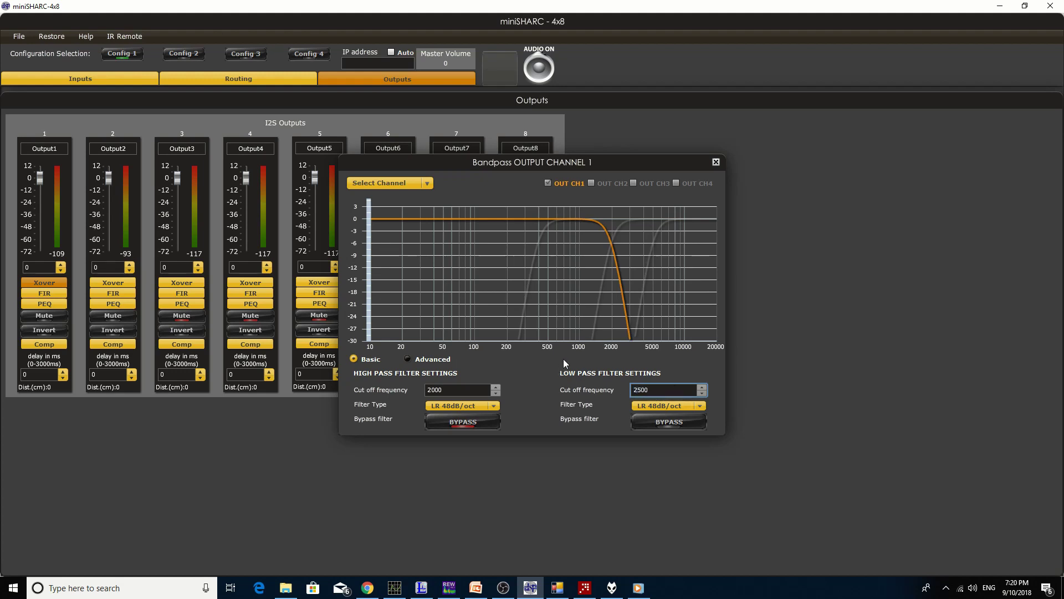
{"action": "key", "text": "Return"}
{"action": "left_click", "coordinate": [105, 280]}
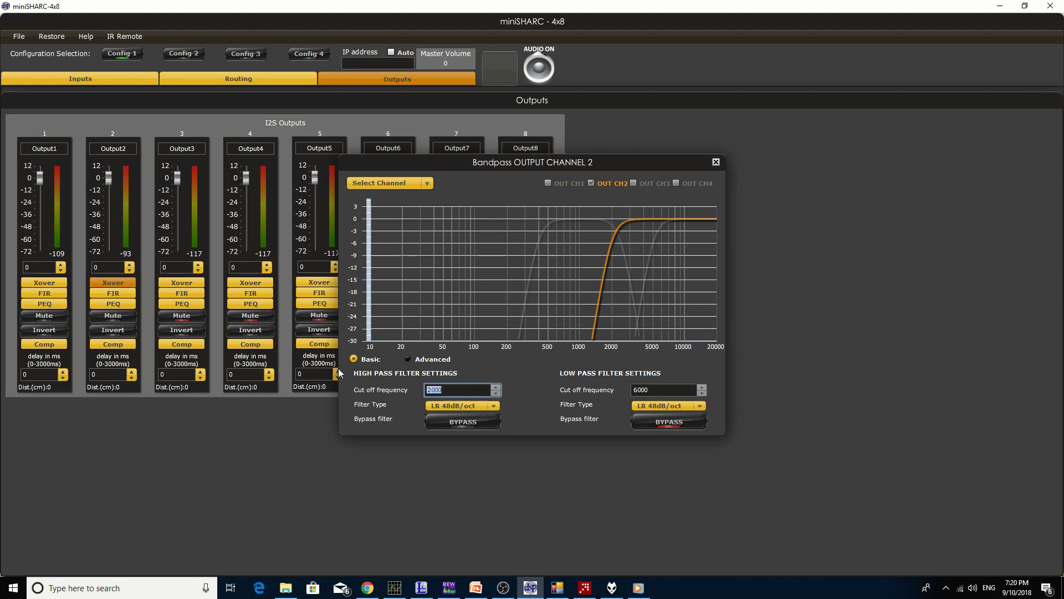
{"action": "type", "text": "2500"}
{"action": "key", "text": "Return"}
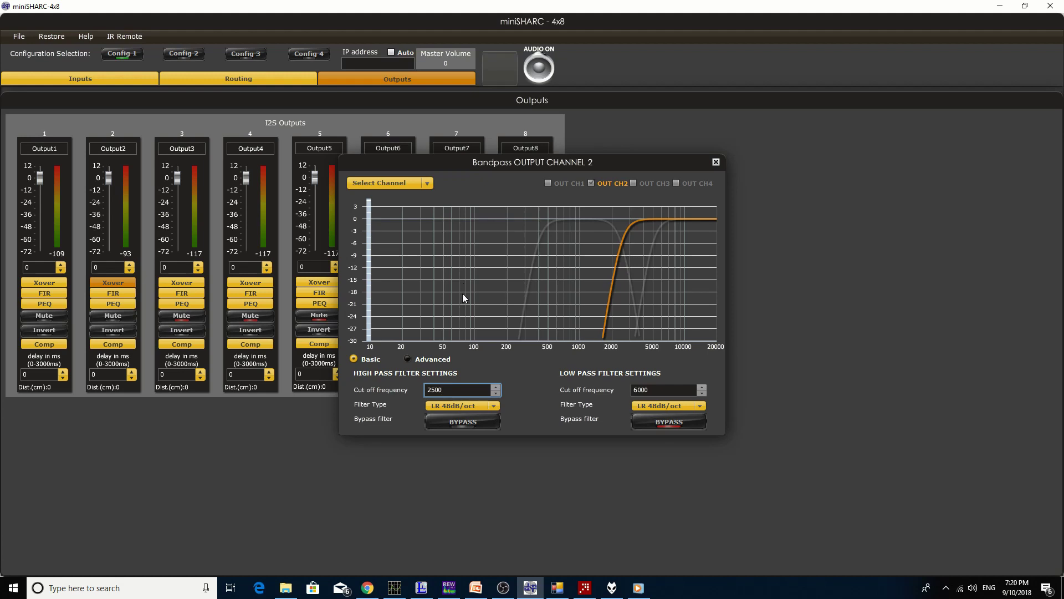
Step: Raise Output2's high-pass cutoff and Output1's low-pass cutoff to 3000 Hz
{"action": "double_click", "coordinate": [458, 390]}
{"action": "type", "text": "3000"}
{"action": "key", "text": "Return"}
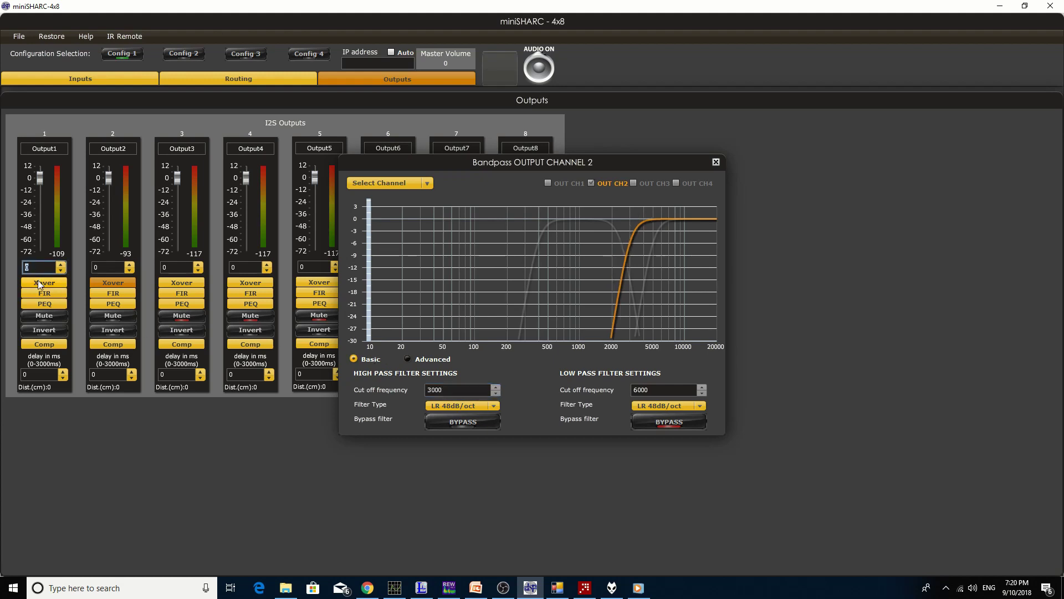
{"action": "left_click", "coordinate": [37, 281]}
{"action": "key", "text": "Tab"}
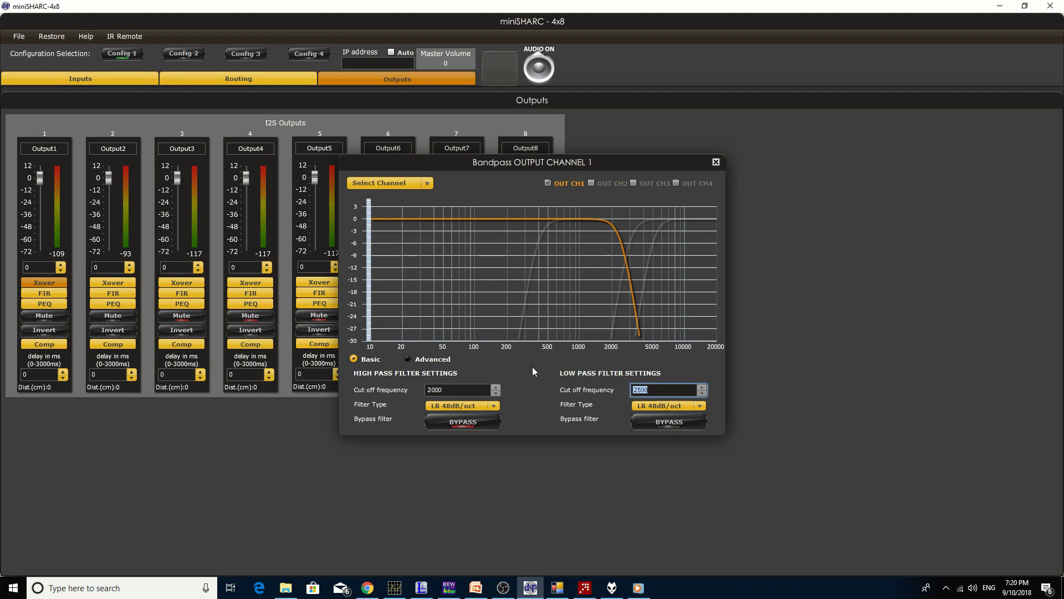
{"action": "type", "text": "3000"}
{"action": "key", "text": "Return"}
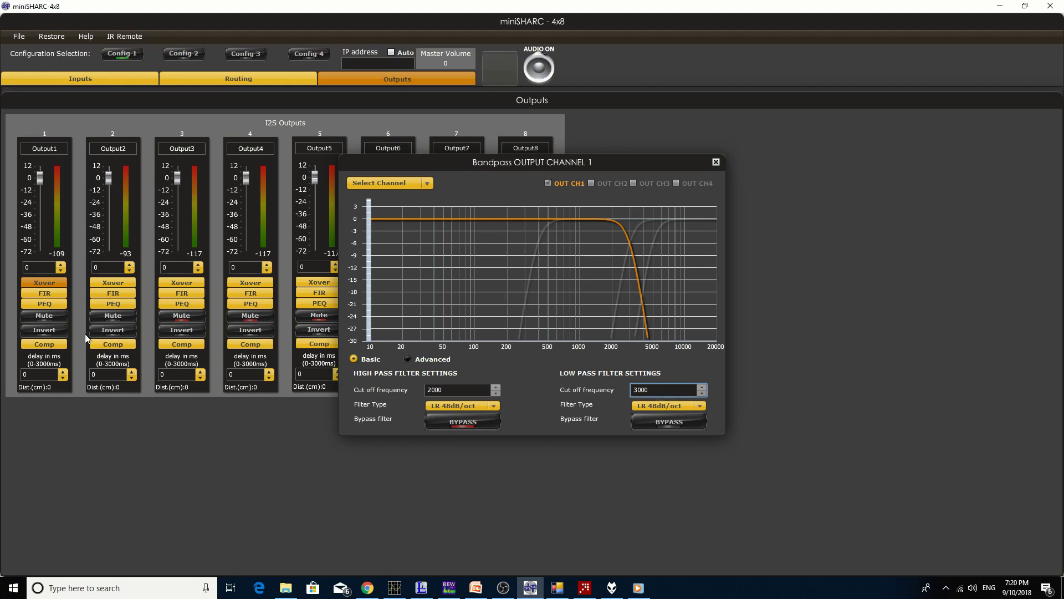
Step: Set only Output2's high-pass cutoff to 1250 Hz
{"action": "left_click", "coordinate": [662, 390]}
{"action": "left_click", "coordinate": [106, 283]}
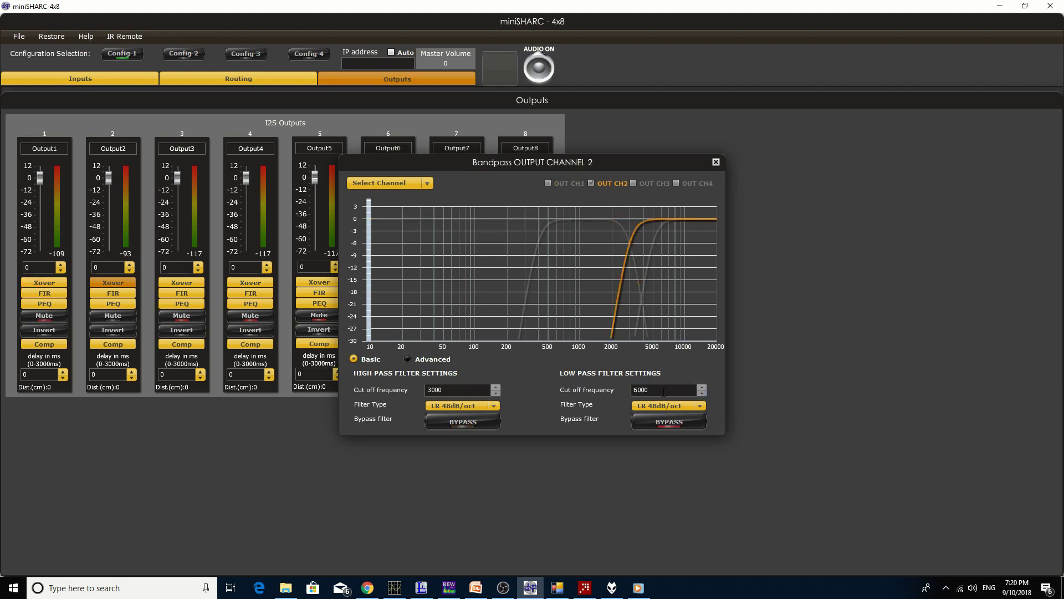
{"action": "key", "text": "shift+Tab"}
{"action": "type", "text": "1250"}
{"action": "key", "text": "Return"}
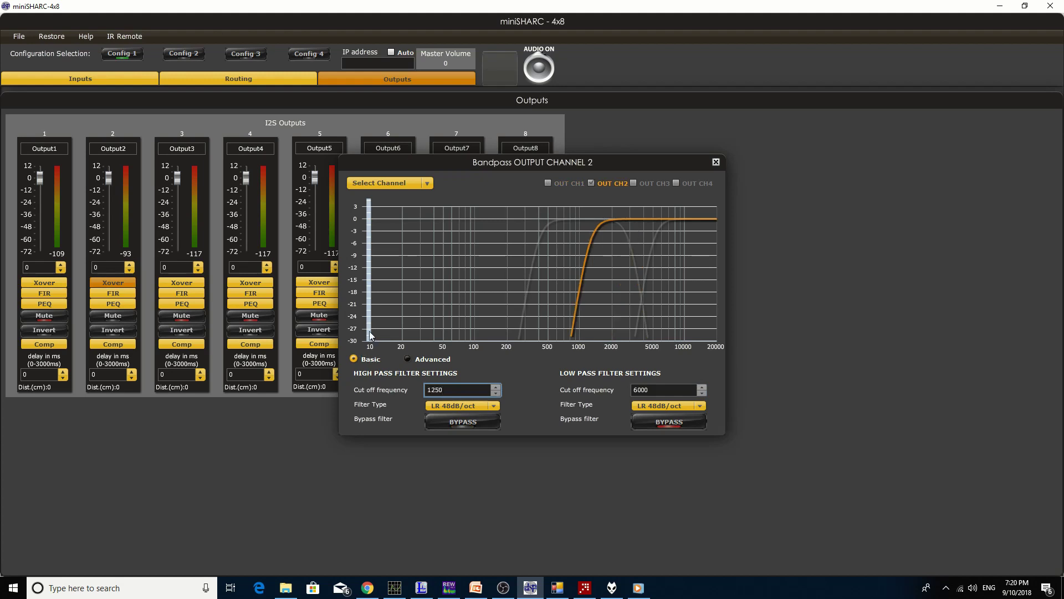
Step: Lower Output2's high-pass cutoff frequency to 500 Hz
{"action": "double_click", "coordinate": [449, 387]}
{"action": "type", "text": "50"}
{"action": "key", "text": "Return"}
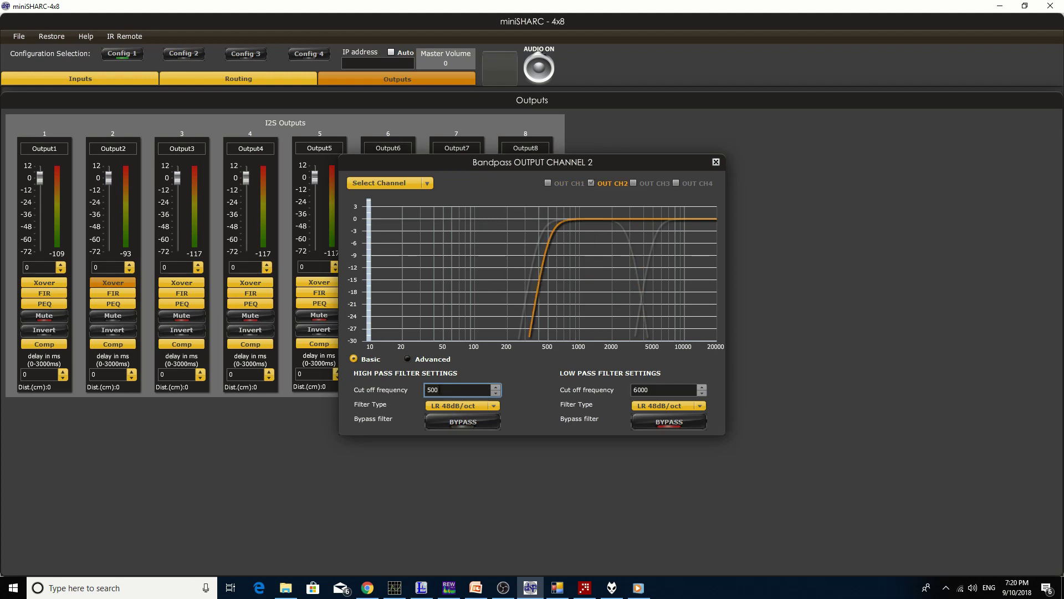
Step: Set Output1's low-pass cutoff frequency to 500 Hz and toggle the mute of Output1
{"action": "left_click", "coordinate": [45, 282]}
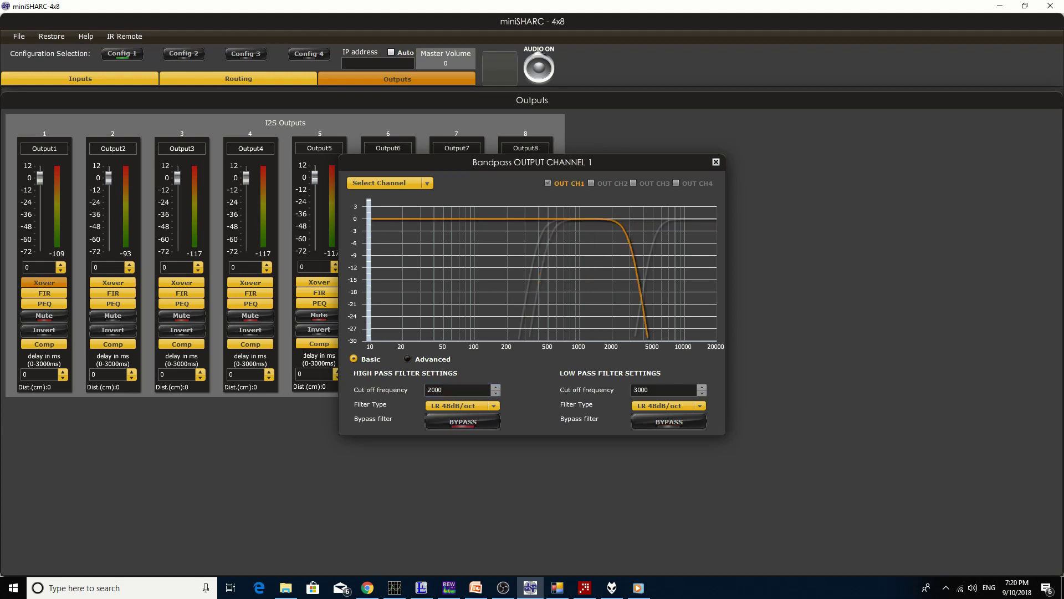
{"action": "key", "text": "Tab"}
{"action": "type", "text": "500"}
{"action": "key", "text": "Return"}
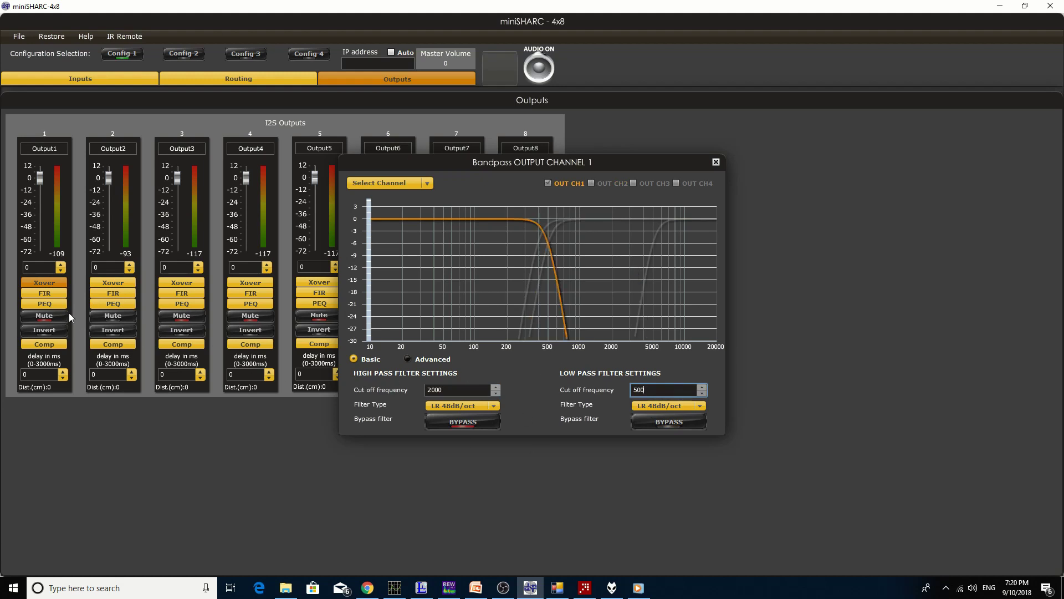
{"action": "left_click", "coordinate": [51, 315]}
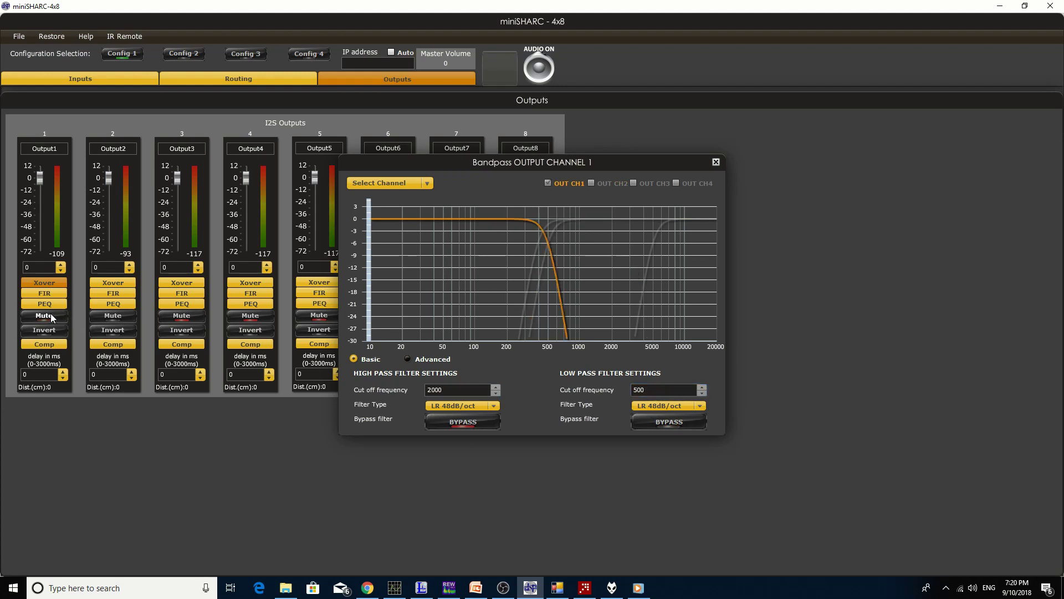
Step: Set Output1's low-pass cutoff frequency and Output2's high-pass cutoff frequency to 3000 Hz
{"action": "double_click", "coordinate": [658, 391]}
{"action": "type", "text": "3000"}
{"action": "key", "text": "Return"}
{"action": "left_click", "coordinate": [101, 285]}
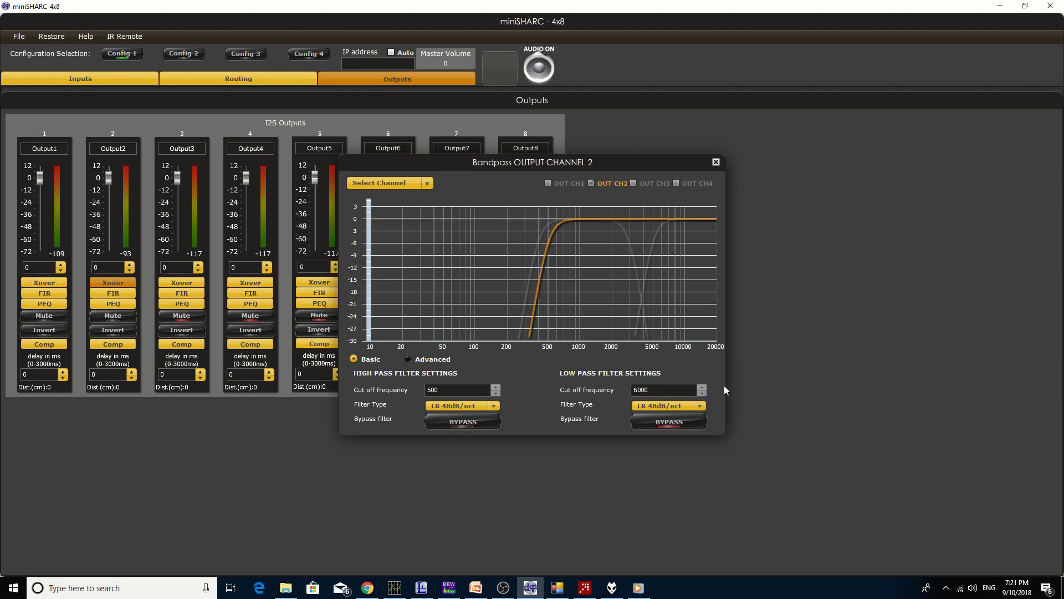
{"action": "double_click", "coordinate": [454, 392]}
{"action": "type", "text": "3000"}
{"action": "key", "text": "Return"}
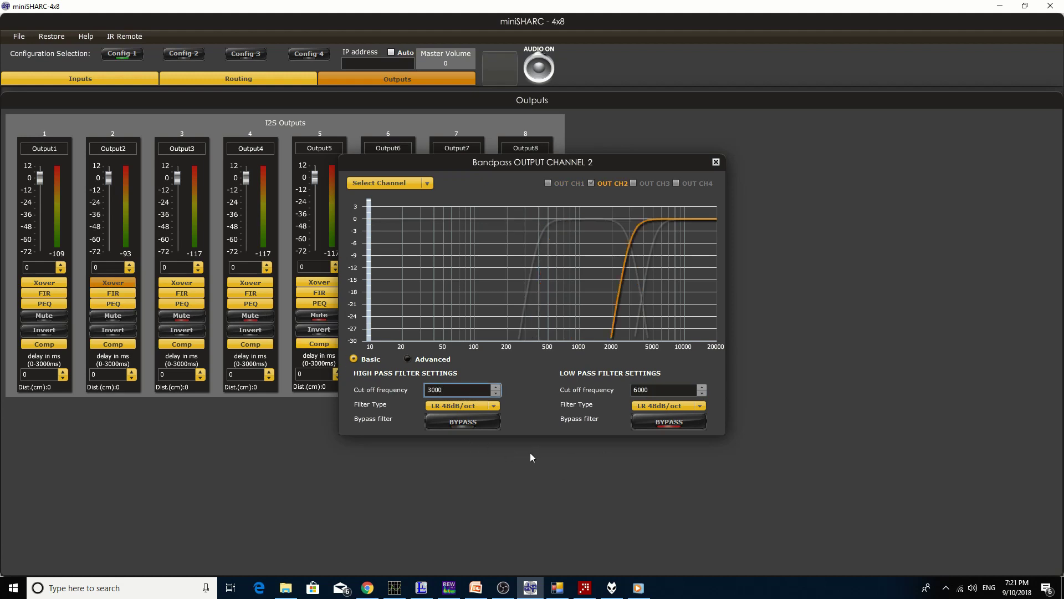
Step: Toggle the mute of Output2, and briefly bypass its high-pass filter before re-enabling it
{"action": "left_click", "coordinate": [116, 320]}
{"action": "left_click", "coordinate": [451, 423]}
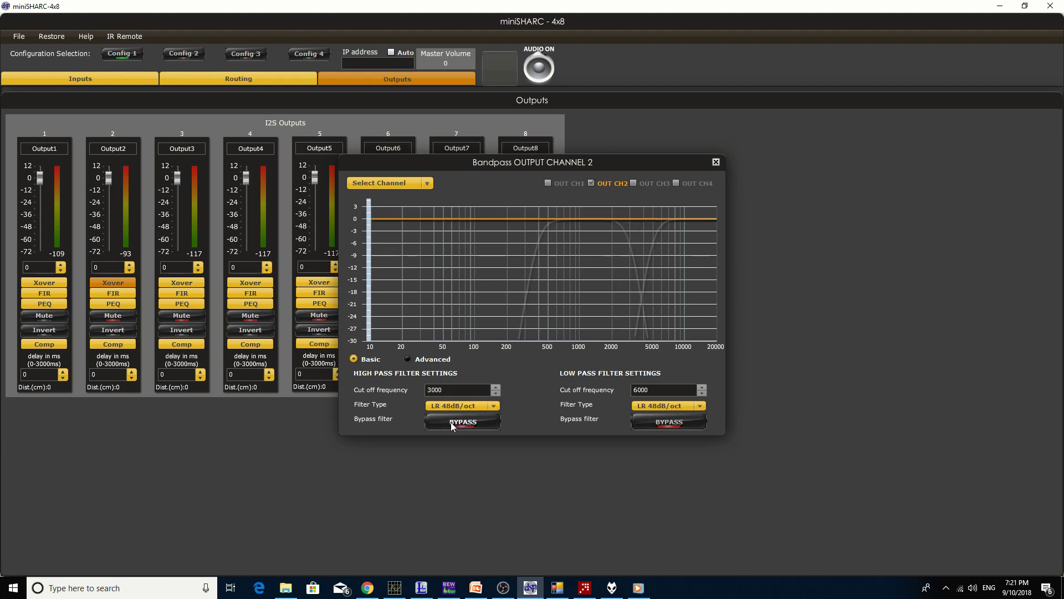
{"action": "left_click", "coordinate": [450, 421]}
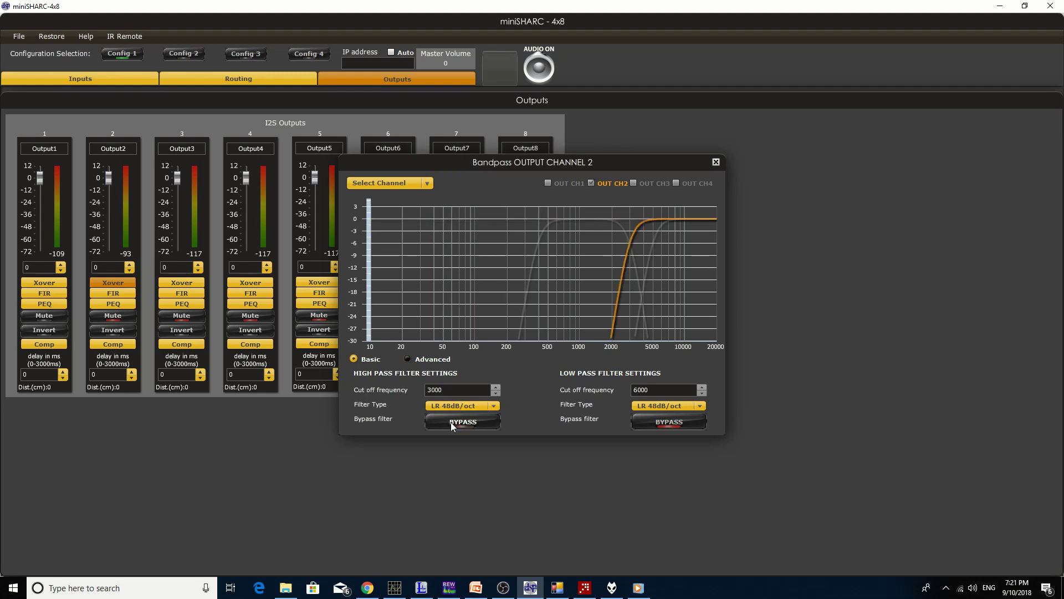
Step: Bypass Output1's low-pass filter and re-enable it, then reopen Output2's crossover settings
{"action": "left_click", "coordinate": [44, 284]}
{"action": "left_click", "coordinate": [669, 426]}
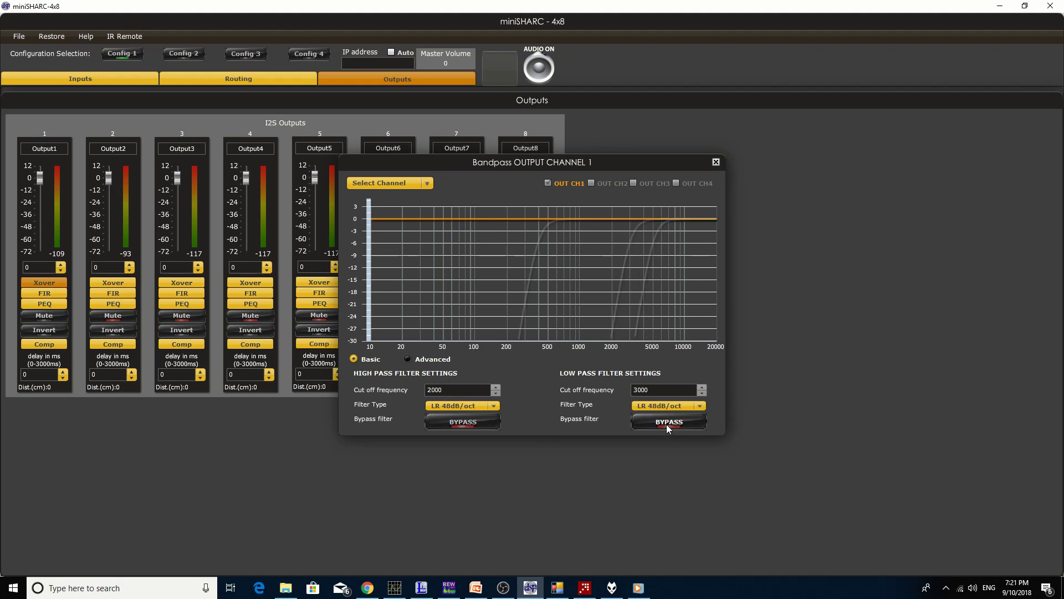
{"action": "left_click", "coordinate": [666, 424]}
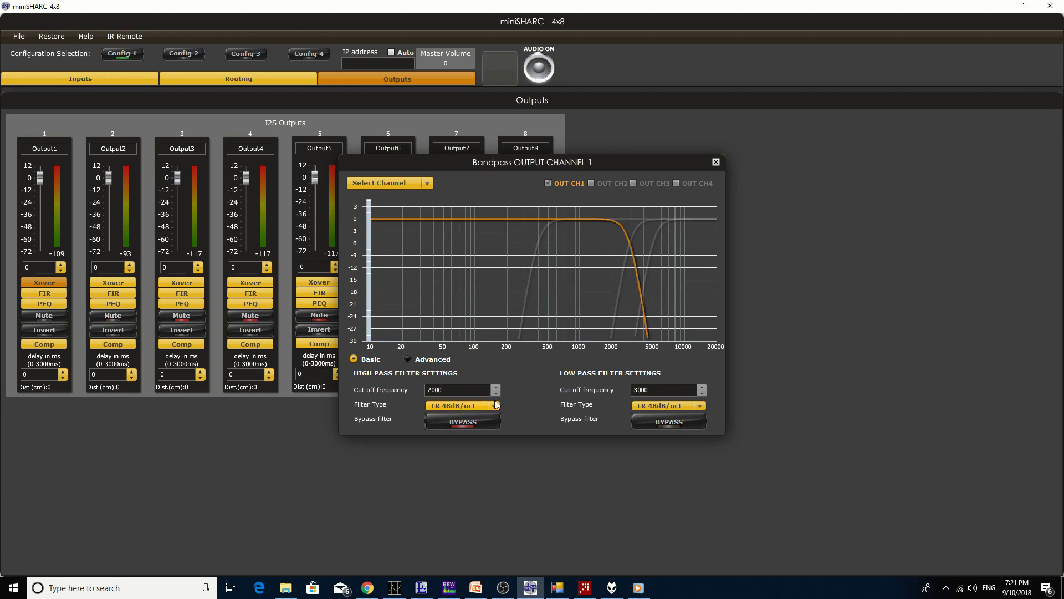
{"action": "left_click", "coordinate": [111, 284]}
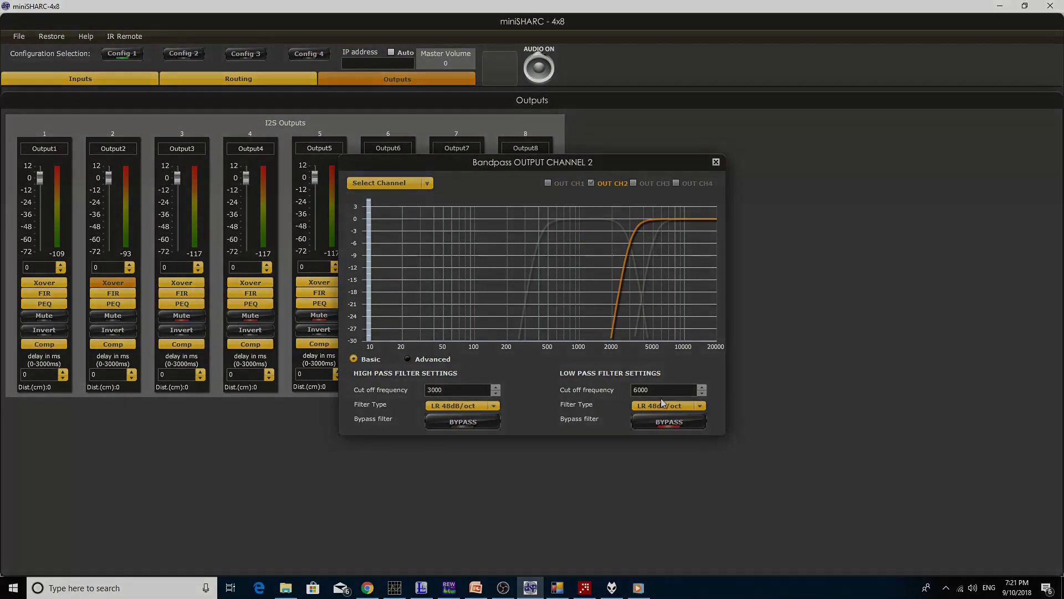